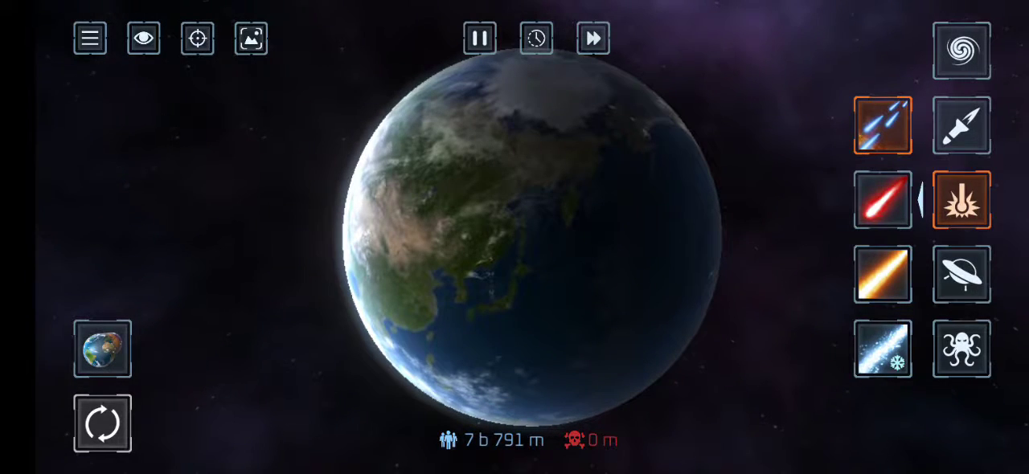
- Spin the globe to survey Asia, North America, the Atlantic, Europe and Africa
mouse_move(742, 305)
mouse_down()
mouse_move(764, 240)
mouse_move(744, 265)
mouse_move(816, 220)
mouse_move(838, 222)
mouse_move(783, 279)
mouse_move(764, 239)
mouse_move(794, 214)
mouse_move(781, 275)
mouse_move(789, 289)
mouse_move(811, 290)
mouse_move(826, 276)
mouse_move(764, 284)
mouse_up()
drag(825, 265, 756, 276)
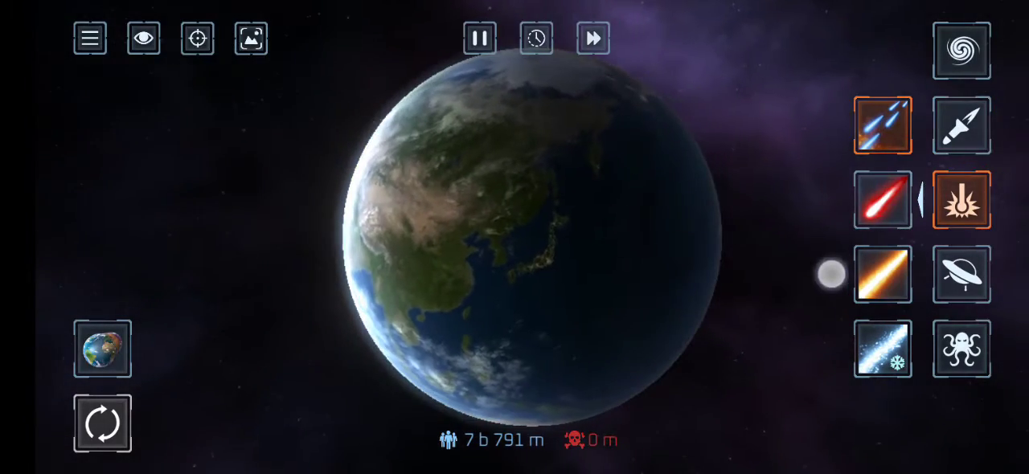
drag(832, 271, 740, 268)
mouse_move(818, 244)
mouse_down()
mouse_move(747, 257)
mouse_move(772, 219)
mouse_move(737, 210)
mouse_move(720, 250)
mouse_move(690, 274)
mouse_up()
mouse_move(781, 239)
mouse_down()
mouse_move(757, 229)
mouse_move(737, 295)
mouse_up()
mouse_move(836, 260)
mouse_down()
mouse_move(825, 216)
mouse_move(802, 228)
mouse_move(786, 269)
mouse_move(758, 275)
mouse_up()
mouse_move(784, 241)
mouse_down()
mouse_move(756, 237)
mouse_move(736, 256)
mouse_move(804, 262)
mouse_move(759, 303)
mouse_move(715, 286)
mouse_move(719, 264)
mouse_move(772, 260)
mouse_move(751, 259)
mouse_move(763, 240)
mouse_move(809, 231)
mouse_move(777, 228)
mouse_move(761, 202)
mouse_up()
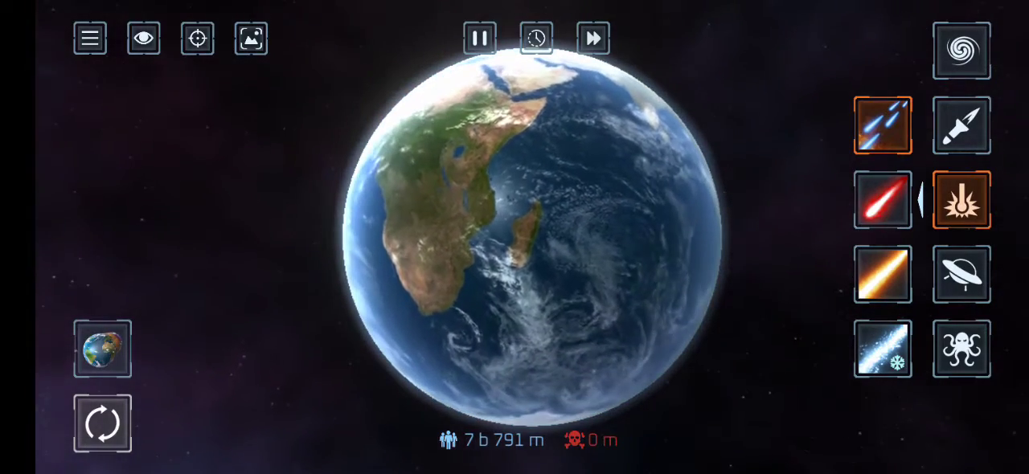
- Bring night-side Japan into view and scorch the area just east of it
mouse_move(804, 247)
mouse_down()
mouse_move(747, 249)
mouse_move(774, 230)
mouse_move(731, 237)
mouse_move(804, 277)
mouse_move(762, 237)
mouse_move(747, 255)
mouse_move(713, 226)
mouse_up()
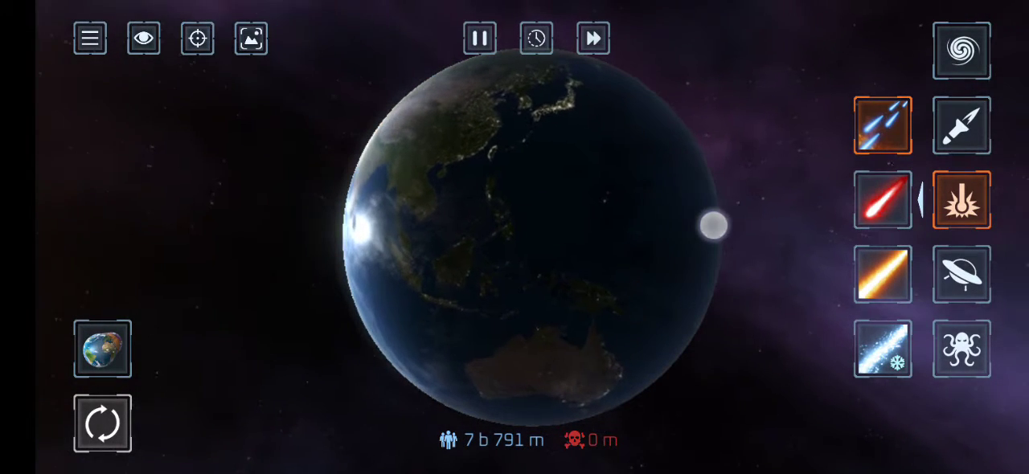
mouse_move(757, 286)
mouse_down()
mouse_move(793, 303)
mouse_move(797, 316)
mouse_move(739, 338)
mouse_move(748, 326)
mouse_up()
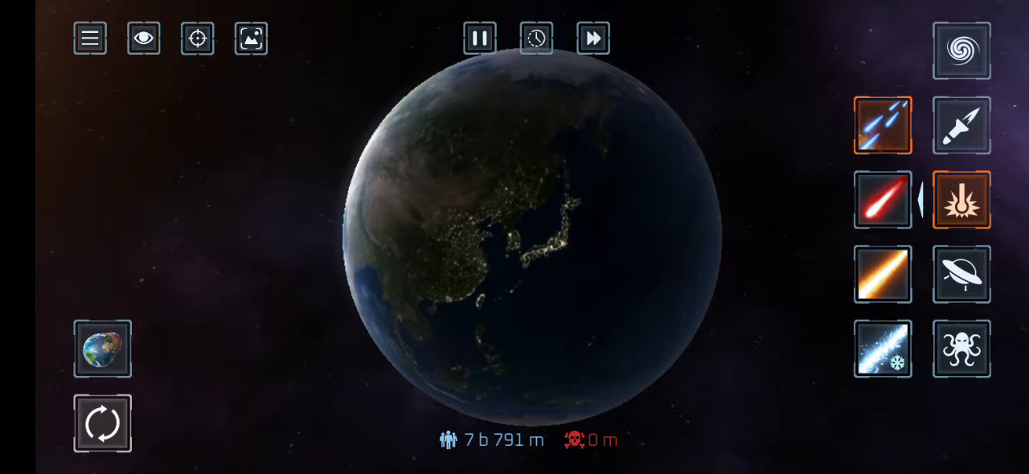
mouse_move(765, 347)
mouse_down()
mouse_move(845, 322)
mouse_move(858, 300)
mouse_move(829, 319)
mouse_move(786, 291)
mouse_move(833, 333)
mouse_move(838, 276)
mouse_move(703, 296)
mouse_move(767, 248)
mouse_move(811, 251)
mouse_move(726, 239)
mouse_move(742, 232)
mouse_move(779, 246)
mouse_move(788, 211)
mouse_up()
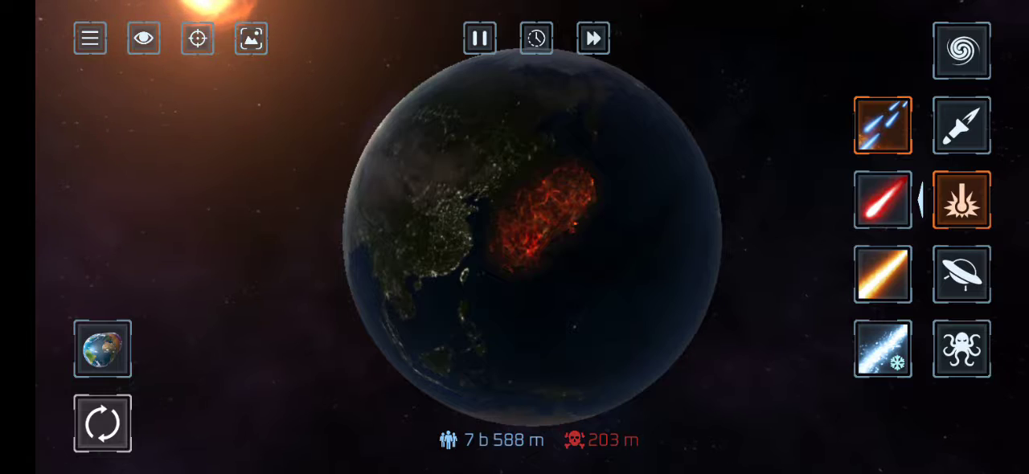
mouse_move(815, 332)
mouse_down()
mouse_move(730, 322)
mouse_move(788, 303)
mouse_move(710, 319)
mouse_move(703, 348)
mouse_move(777, 334)
mouse_up()
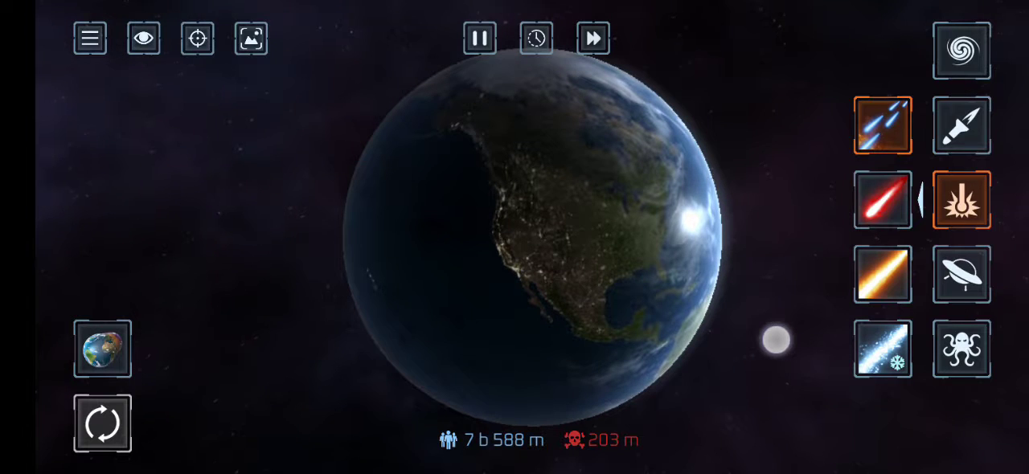
mouse_move(777, 344)
mouse_down()
mouse_move(756, 309)
mouse_move(733, 307)
mouse_move(789, 306)
mouse_move(821, 292)
mouse_move(721, 313)
mouse_move(781, 272)
mouse_move(792, 317)
mouse_move(747, 298)
mouse_move(775, 326)
mouse_move(684, 320)
mouse_up()
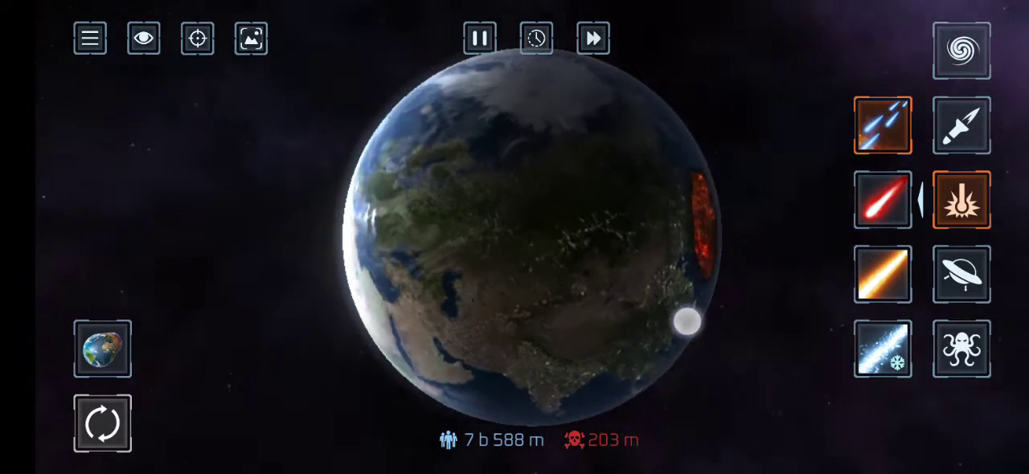
- Sweep a molten blast trail across North America, raising deaths to 622 million
mouse_move(754, 301)
mouse_down()
mouse_move(769, 287)
mouse_move(815, 288)
mouse_move(772, 271)
mouse_move(815, 278)
mouse_move(845, 214)
mouse_move(809, 299)
mouse_move(809, 330)
mouse_move(815, 283)
mouse_move(804, 311)
mouse_move(802, 280)
mouse_move(813, 271)
mouse_up()
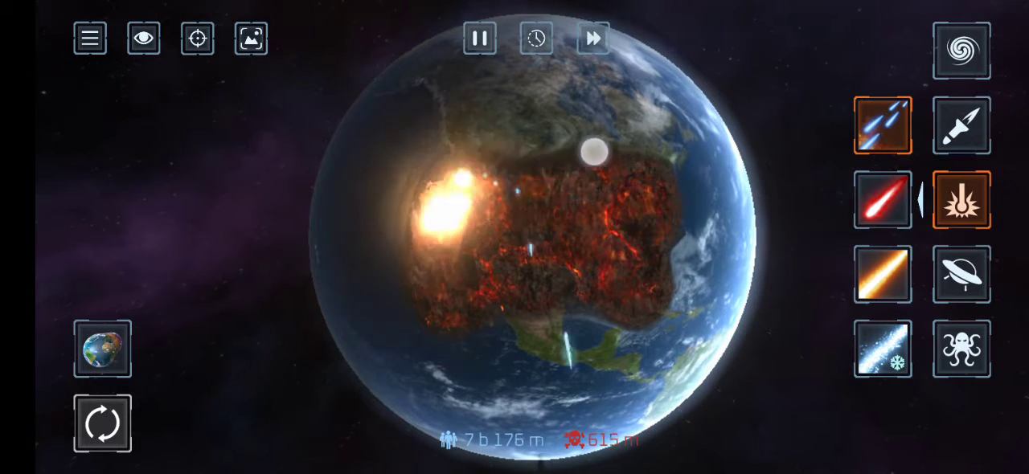
drag(471, 153, 449, 181)
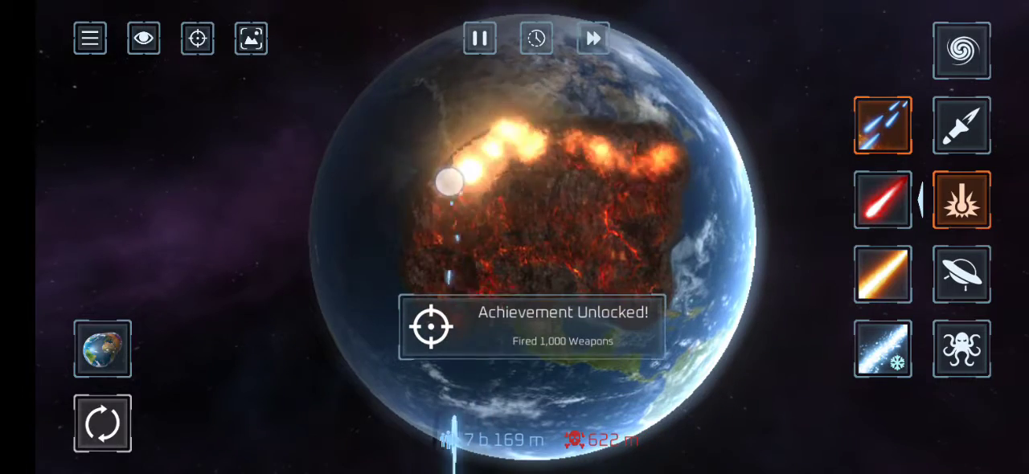
mouse_move(767, 325)
mouse_down()
mouse_move(726, 292)
mouse_move(743, 269)
mouse_move(687, 282)
mouse_move(678, 289)
mouse_move(697, 291)
mouse_move(665, 303)
mouse_move(681, 264)
mouse_move(739, 202)
mouse_move(706, 238)
mouse_move(701, 225)
mouse_move(779, 264)
mouse_move(754, 277)
mouse_up()
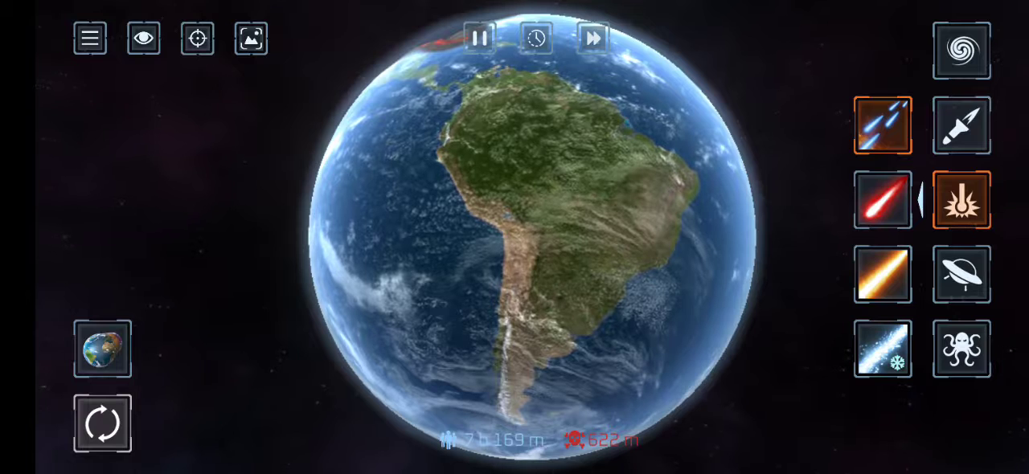
- Launch seven missiles across South America with the rocket weapons
click(962, 126)
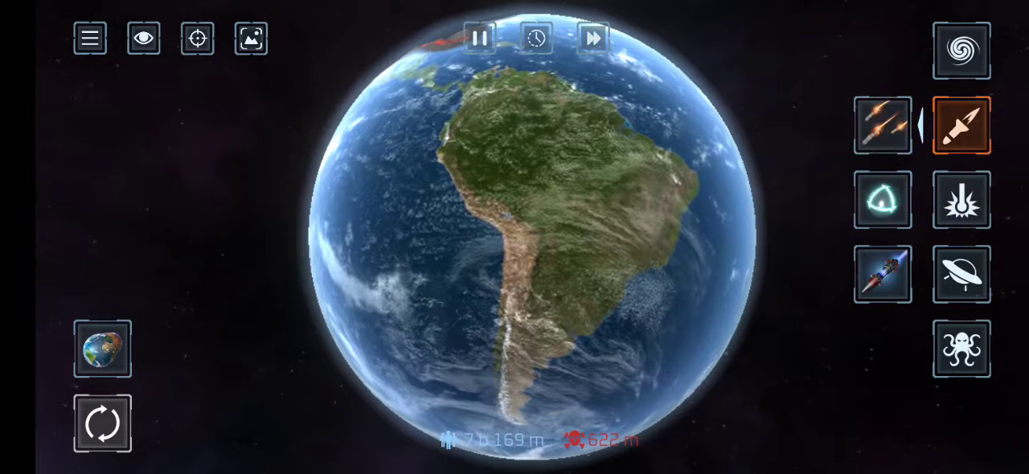
click(503, 149)
click(570, 214)
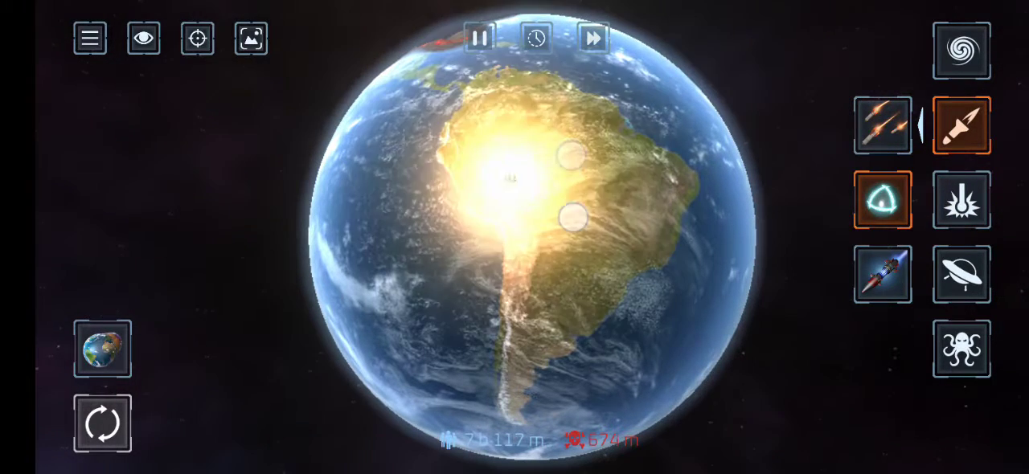
click(592, 273)
click(558, 316)
click(624, 214)
click(608, 150)
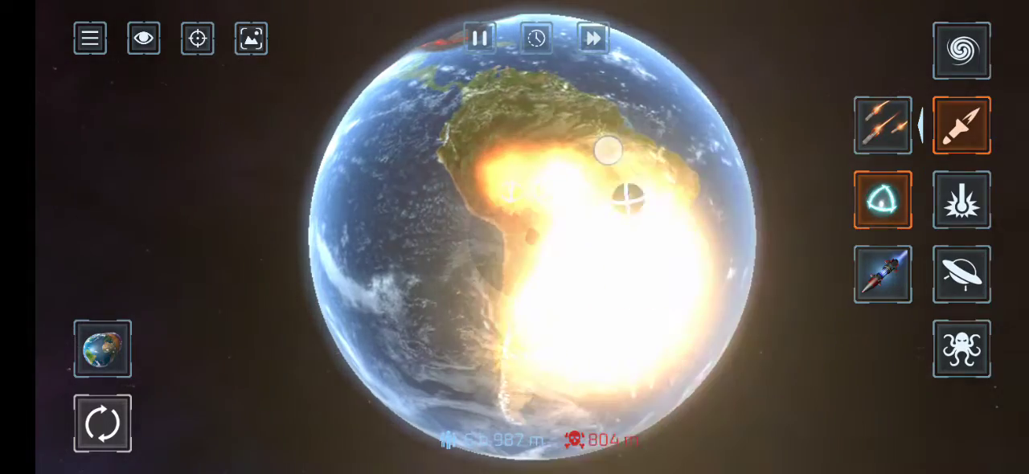
click(480, 147)
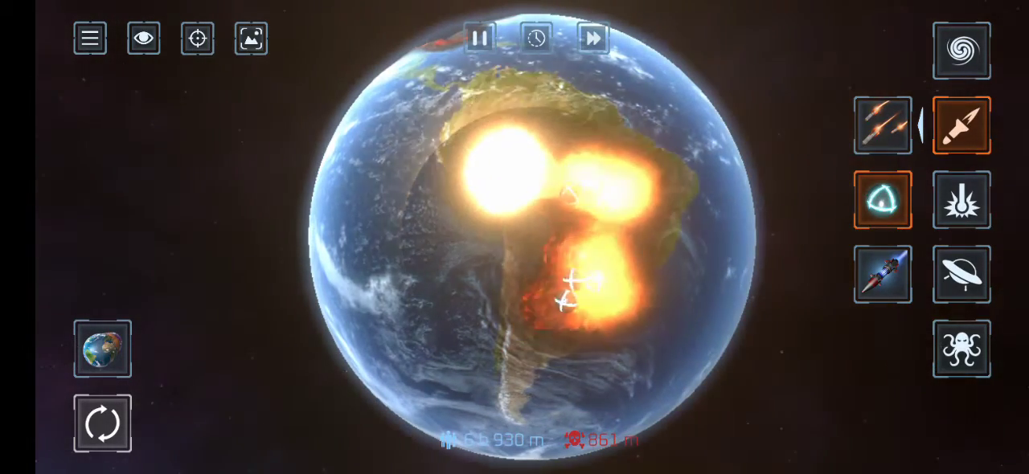
- Fire massive beam blasts on South America and its southern tip, sweeping a burning trail
click(962, 200)
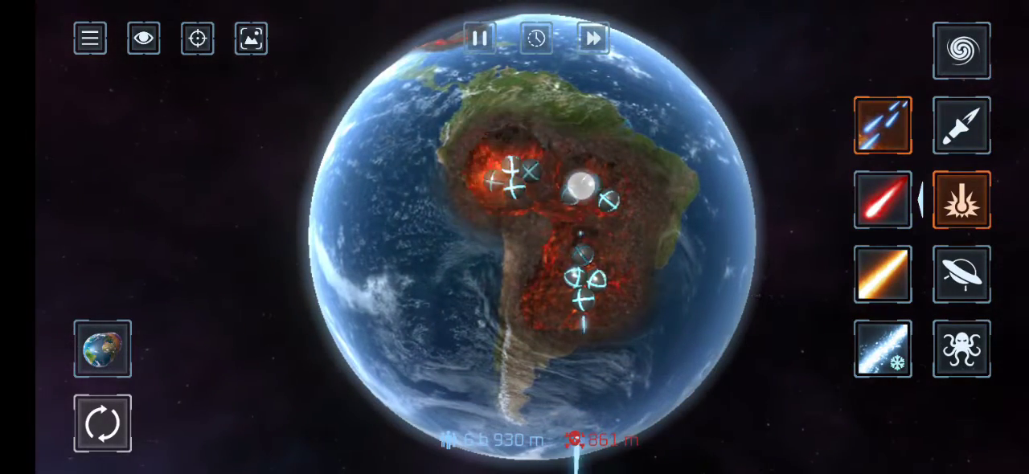
click(574, 173)
click(483, 163)
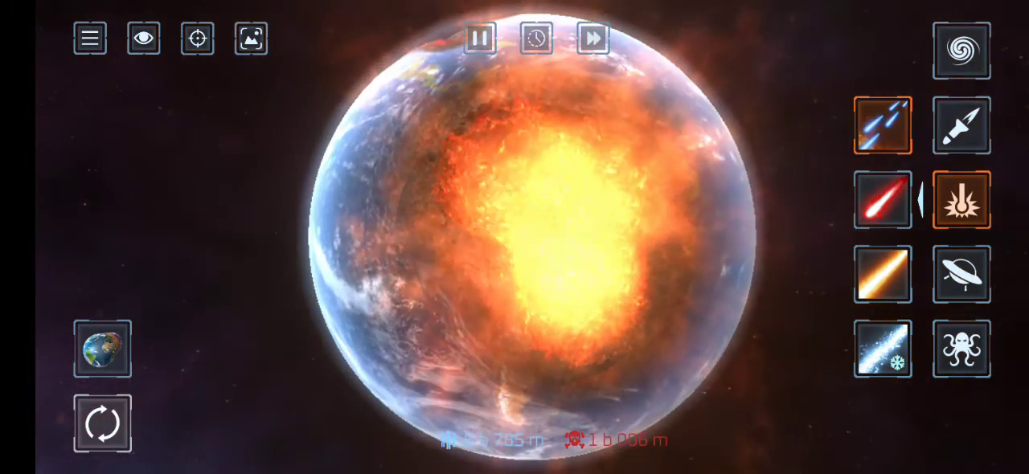
click(507, 390)
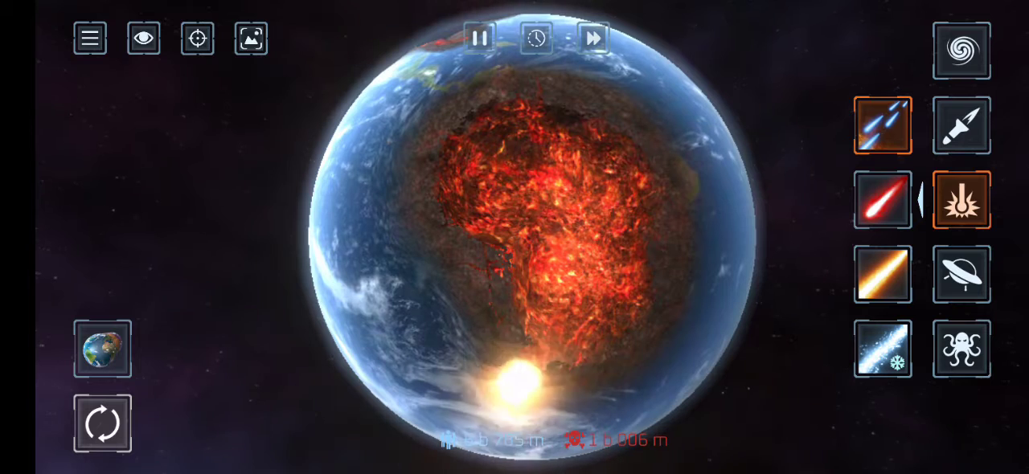
drag(519, 385, 690, 185)
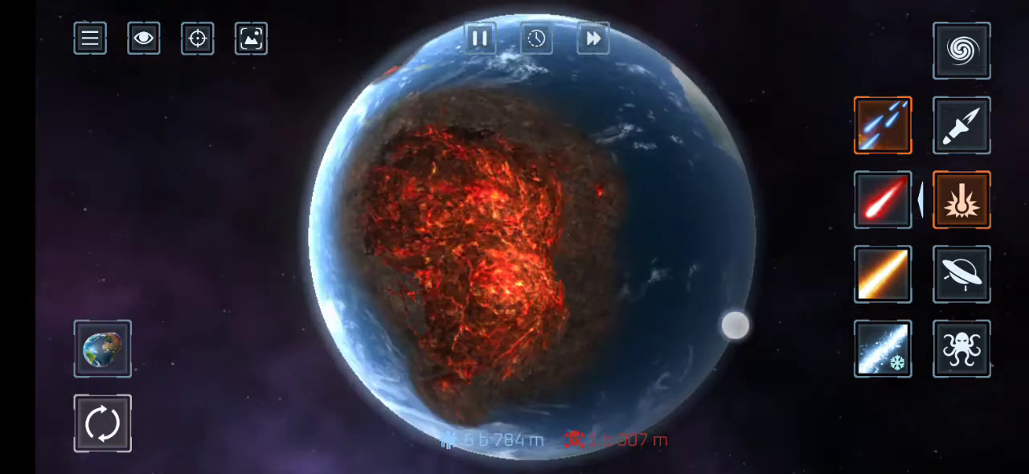
mouse_move(780, 322)
mouse_down()
mouse_move(710, 325)
mouse_move(762, 327)
mouse_move(664, 342)
mouse_move(687, 368)
mouse_up()
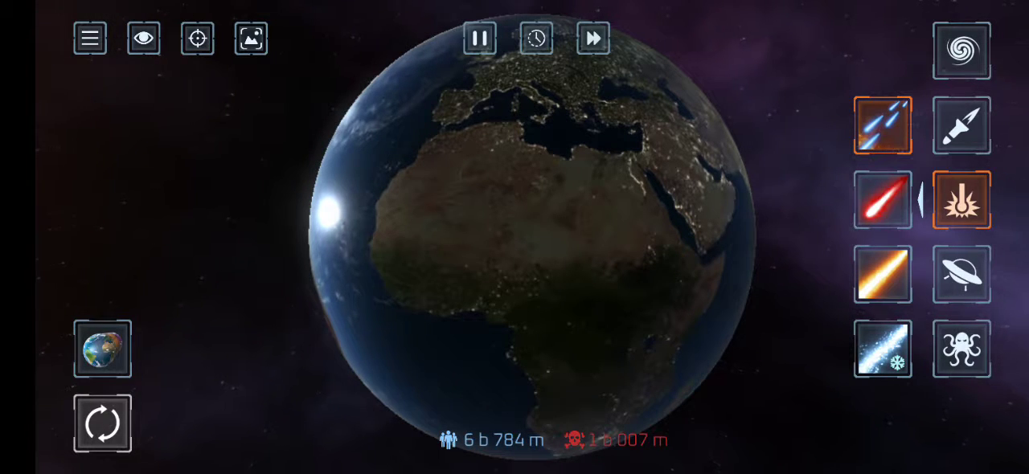
- Burn Africa with sweeping laser trails until population drops to 5 b 237 m
mouse_move(818, 292)
mouse_down()
mouse_move(767, 279)
mouse_move(760, 290)
mouse_move(808, 289)
mouse_up()
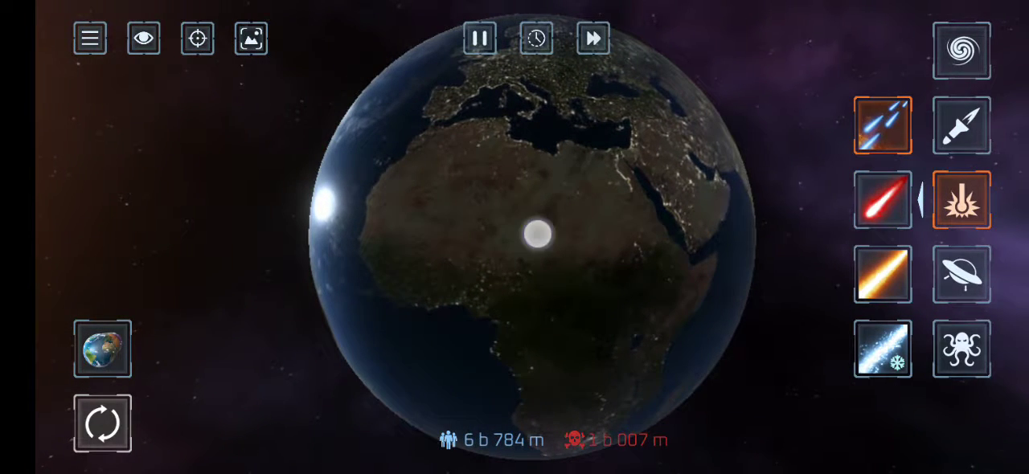
mouse_move(446, 220)
mouse_down()
mouse_move(522, 298)
mouse_move(582, 211)
mouse_move(443, 172)
mouse_move(515, 278)
mouse_move(466, 165)
mouse_move(595, 297)
mouse_move(634, 356)
mouse_move(561, 384)
mouse_move(620, 404)
mouse_move(510, 287)
mouse_move(540, 405)
mouse_move(615, 417)
mouse_move(632, 338)
mouse_move(558, 221)
mouse_move(452, 236)
mouse_move(628, 256)
mouse_move(611, 281)
mouse_move(627, 287)
mouse_move(504, 201)
mouse_move(551, 311)
mouse_move(563, 196)
mouse_move(471, 287)
mouse_move(593, 207)
mouse_move(490, 270)
mouse_move(616, 214)
mouse_up()
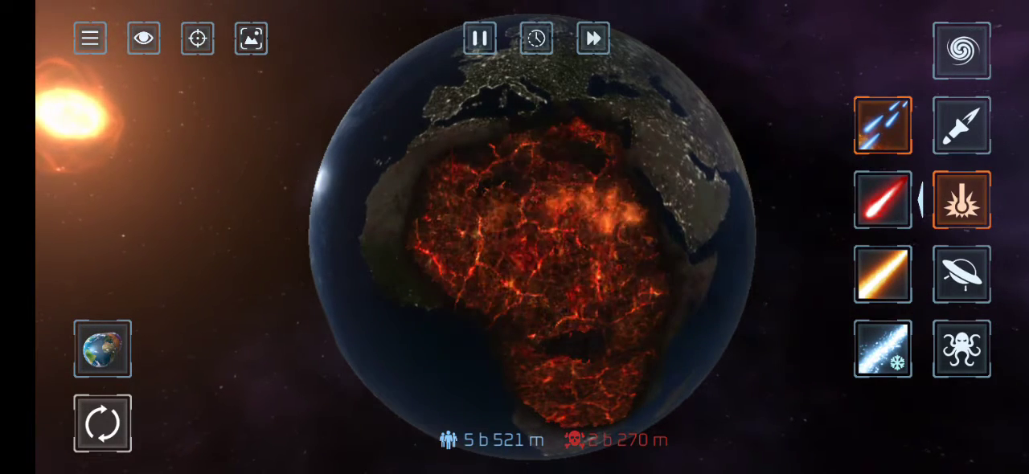
click(962, 126)
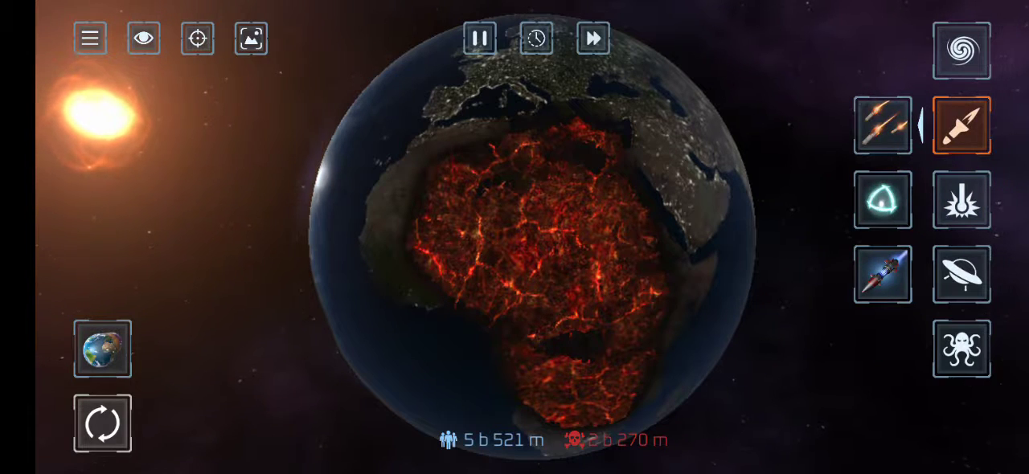
click(961, 200)
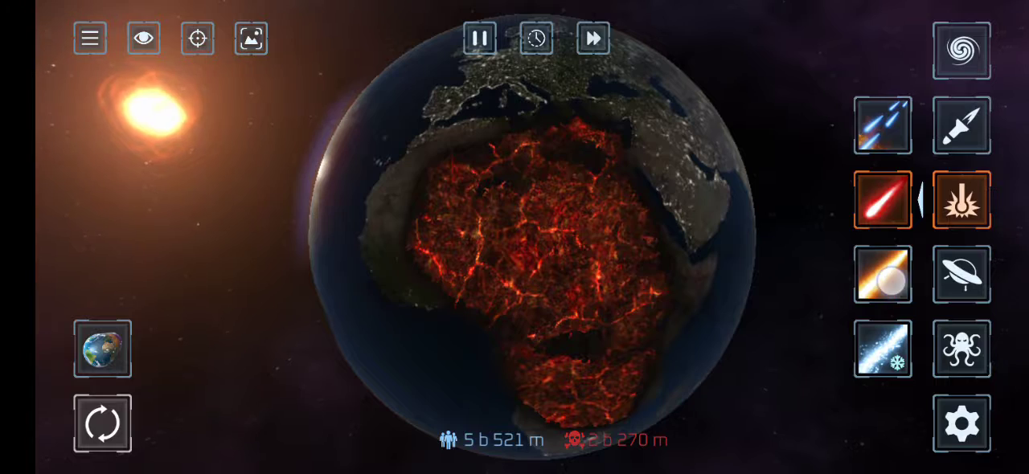
mouse_move(651, 218)
mouse_down()
mouse_move(609, 345)
mouse_move(520, 179)
mouse_move(377, 285)
mouse_move(457, 186)
mouse_move(581, 294)
mouse_move(466, 267)
mouse_up()
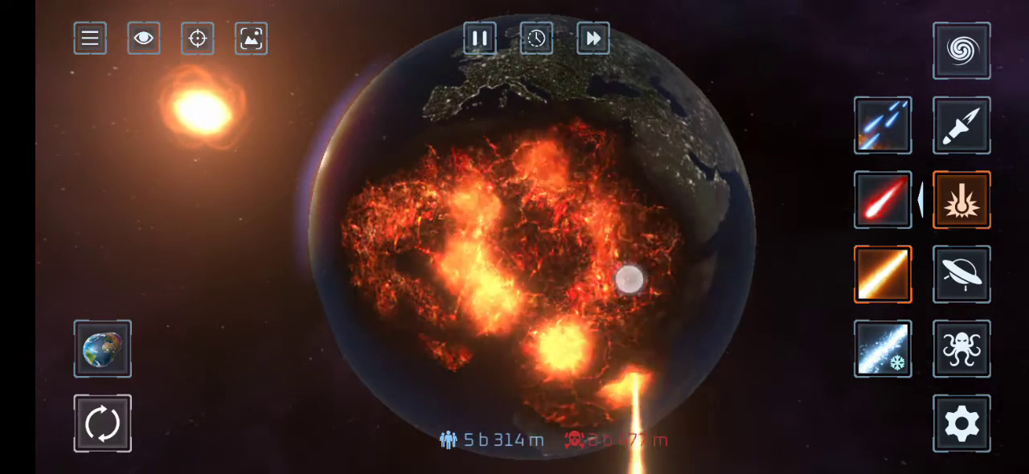
mouse_move(629, 279)
mouse_down()
mouse_move(616, 433)
mouse_move(565, 293)
mouse_move(563, 184)
mouse_move(437, 173)
mouse_up()
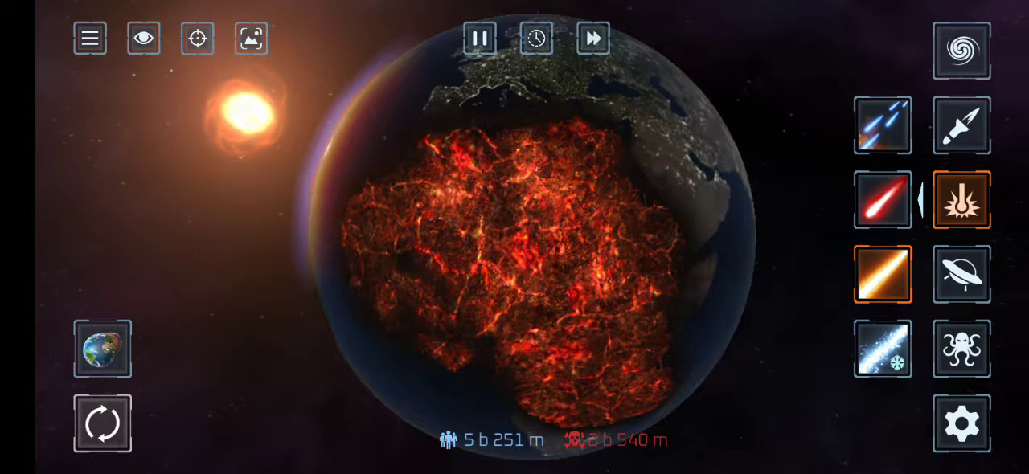
drag(698, 295, 662, 298)
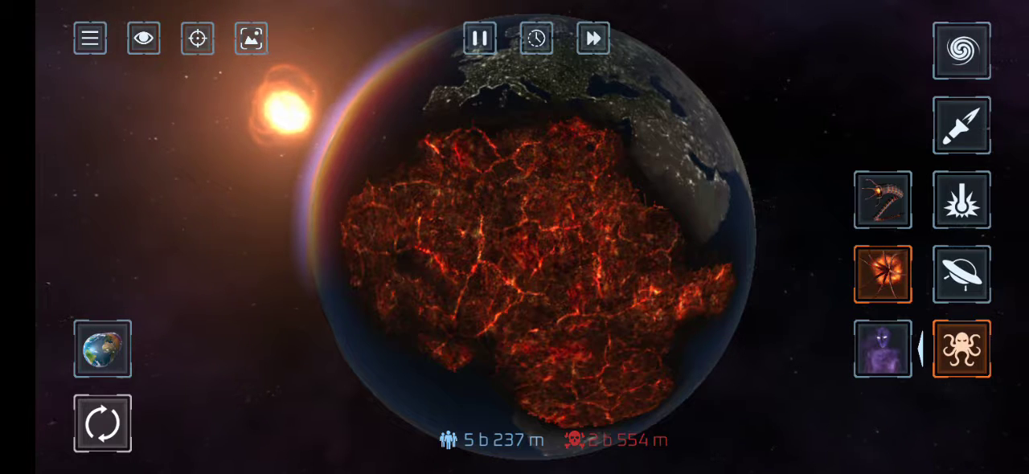
- Launch the tentacle creature attack on the Middle East, leaving 330 m people
mouse_move(766, 280)
mouse_down()
mouse_move(694, 301)
mouse_move(710, 276)
mouse_move(735, 280)
mouse_up()
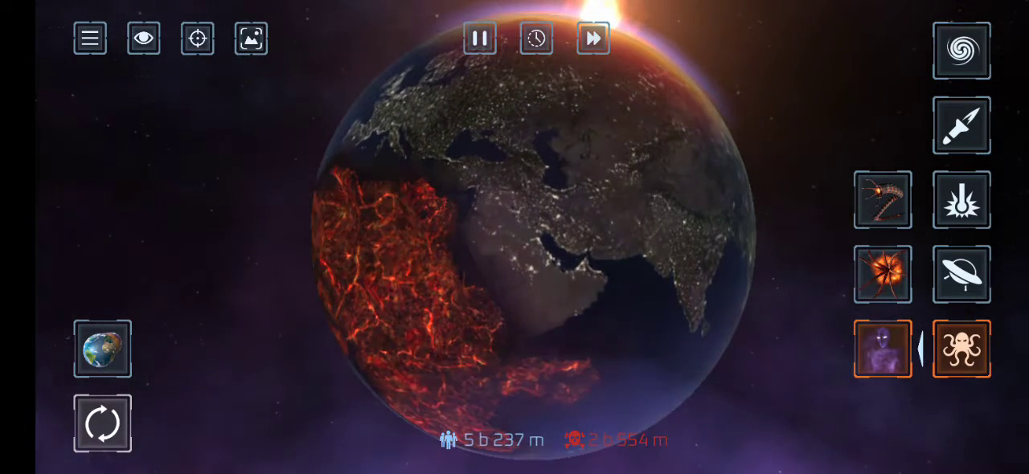
click(478, 202)
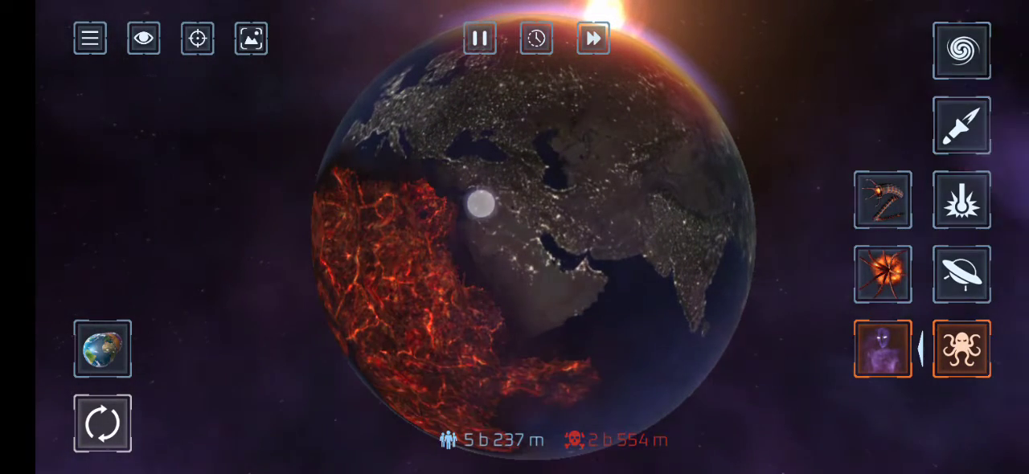
mouse_move(767, 306)
mouse_down()
mouse_move(750, 302)
mouse_move(794, 316)
mouse_move(821, 306)
mouse_move(765, 287)
mouse_move(829, 289)
mouse_move(783, 299)
mouse_move(770, 350)
mouse_move(745, 361)
mouse_move(735, 310)
mouse_move(795, 287)
mouse_move(747, 313)
mouse_move(699, 318)
mouse_move(719, 369)
mouse_move(756, 370)
mouse_move(825, 344)
mouse_up()
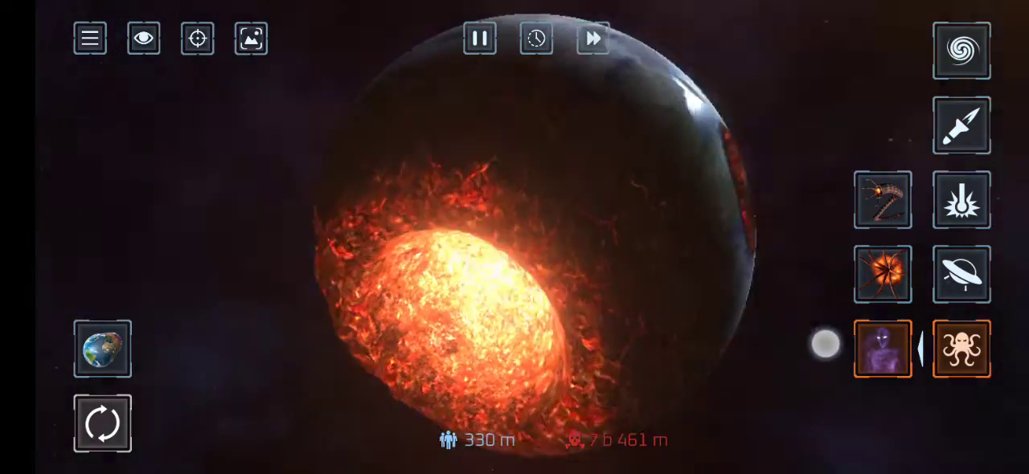
drag(824, 287, 794, 341)
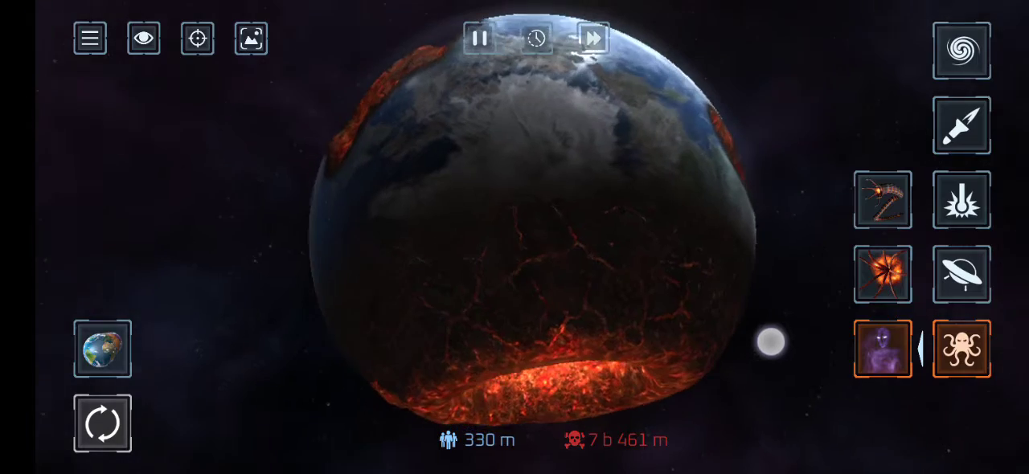
mouse_move(670, 300)
mouse_down()
mouse_move(586, 202)
mouse_move(682, 200)
mouse_move(656, 174)
mouse_up()
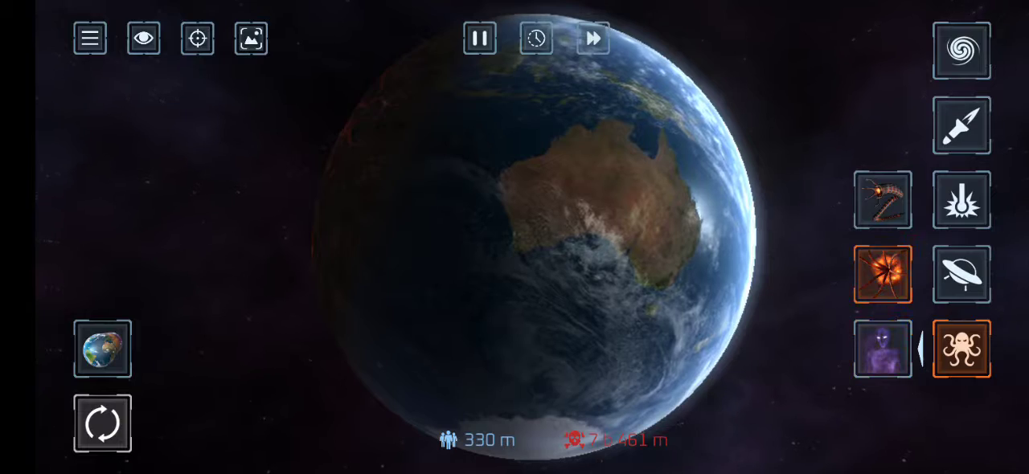
- Hit Australia with the fiery portal tentacle and view the ash cloud, leaving 119 m
click(651, 239)
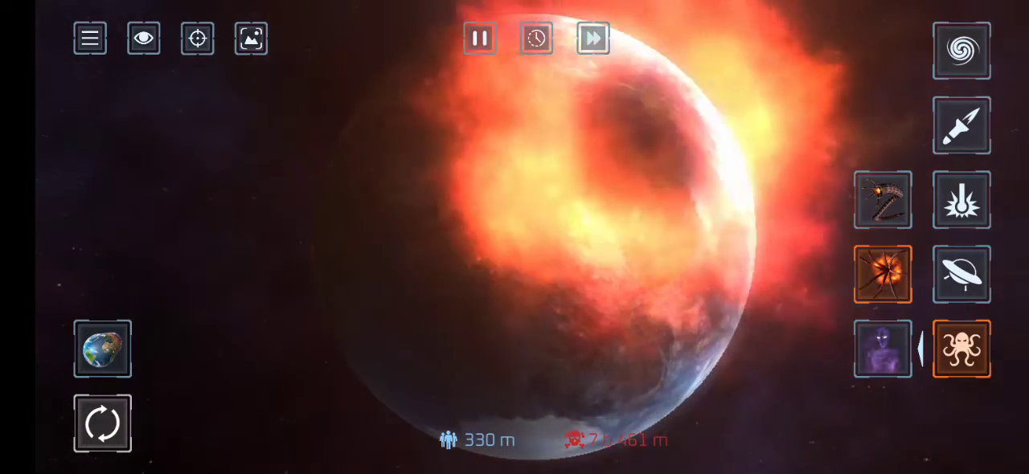
drag(772, 354, 689, 348)
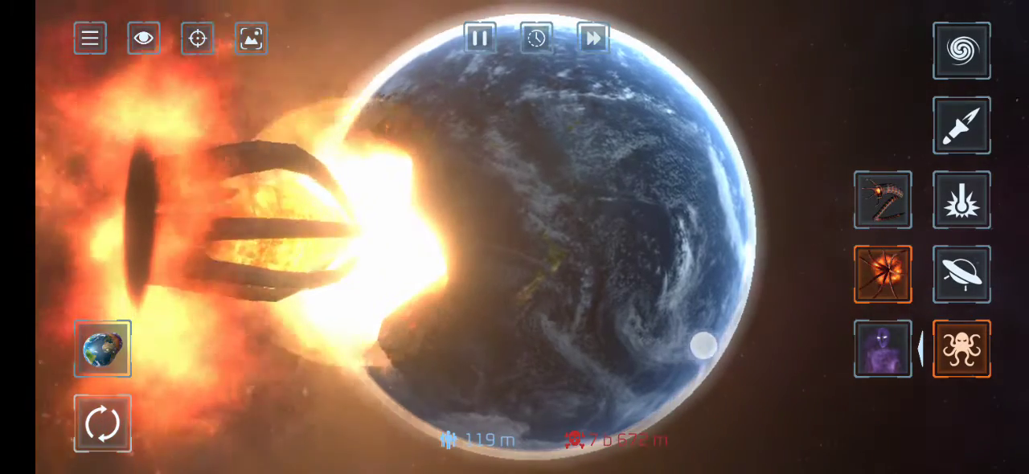
drag(704, 346, 802, 256)
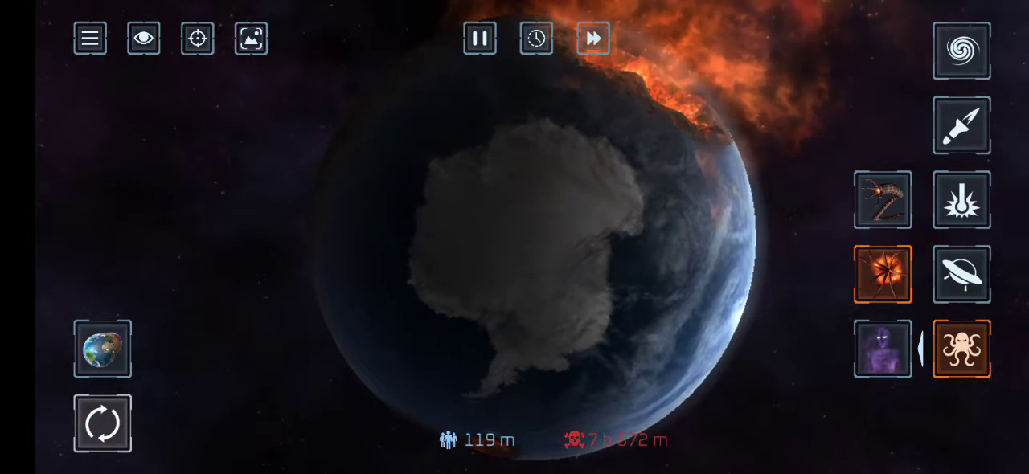
drag(782, 341, 805, 317)
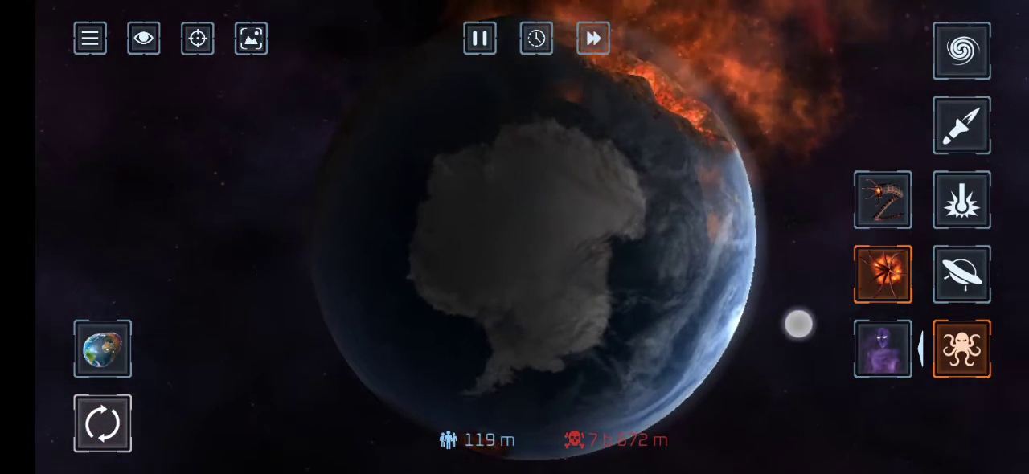
- Select the beam weapons and freeze a ring around the planet's centre
click(972, 272)
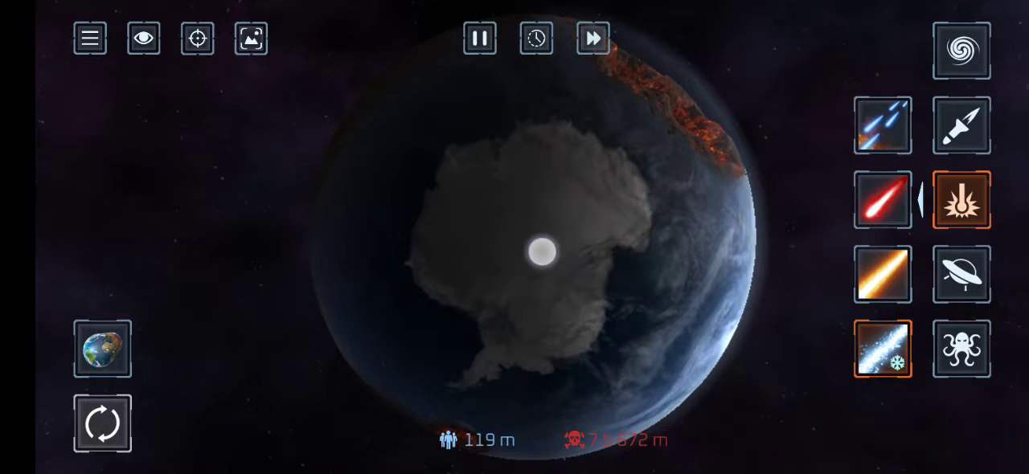
drag(542, 252, 544, 241)
mouse_move(519, 168)
mouse_down()
mouse_move(461, 179)
mouse_move(476, 320)
mouse_up()
mouse_move(503, 168)
mouse_down()
mouse_move(501, 363)
mouse_move(641, 190)
mouse_move(460, 152)
mouse_move(568, 375)
mouse_up()
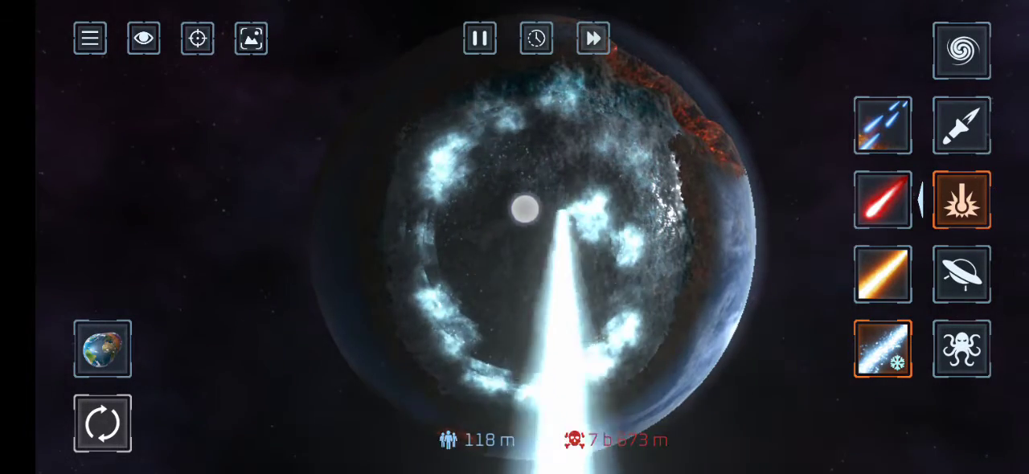
drag(495, 229, 492, 237)
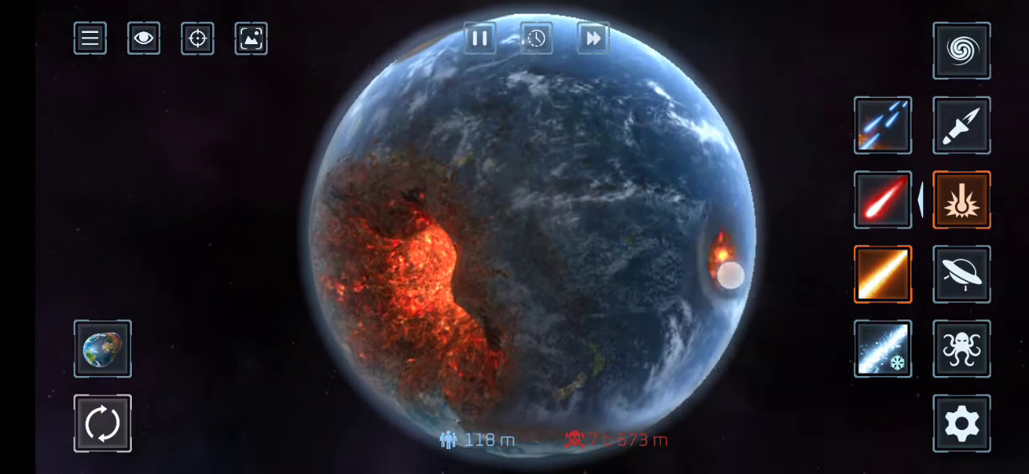
- Freeze patches across the right edge, upper area and lower part of the planet
drag(730, 276, 804, 186)
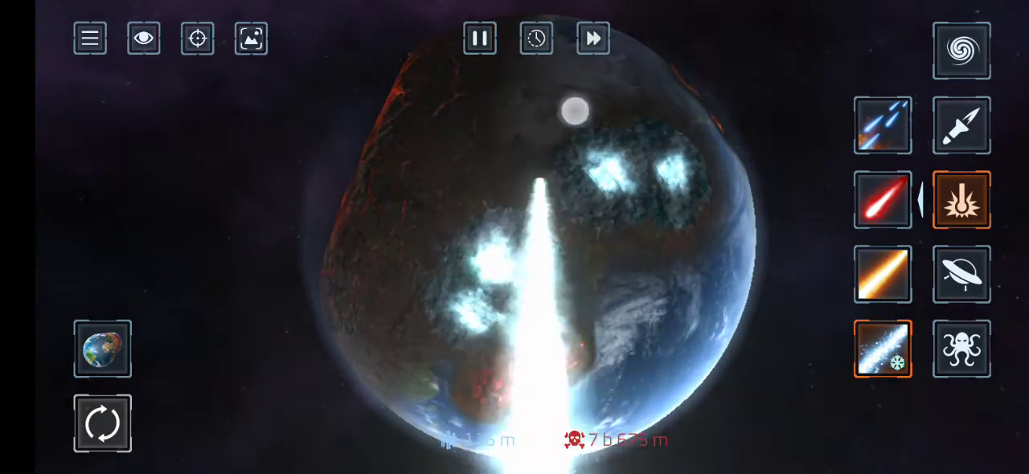
drag(575, 111, 833, 175)
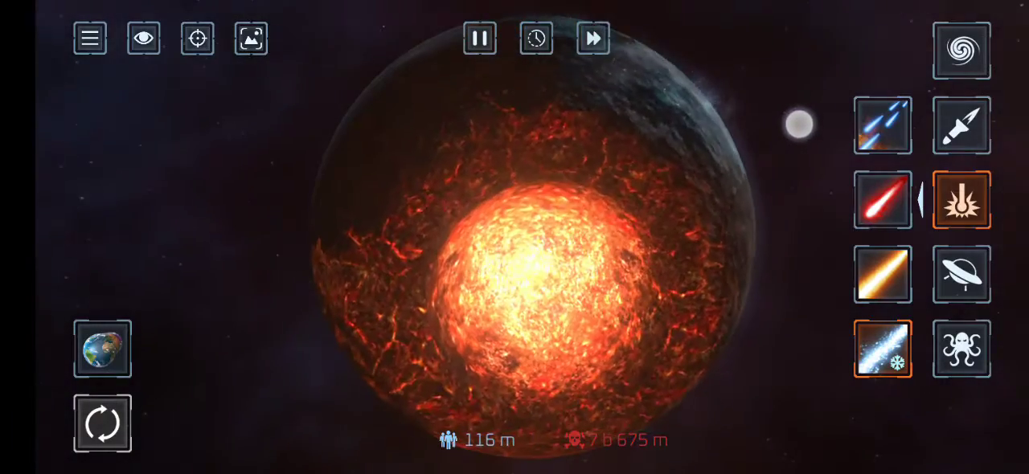
mouse_move(833, 175)
mouse_down()
mouse_move(818, 96)
mouse_move(572, 268)
mouse_up()
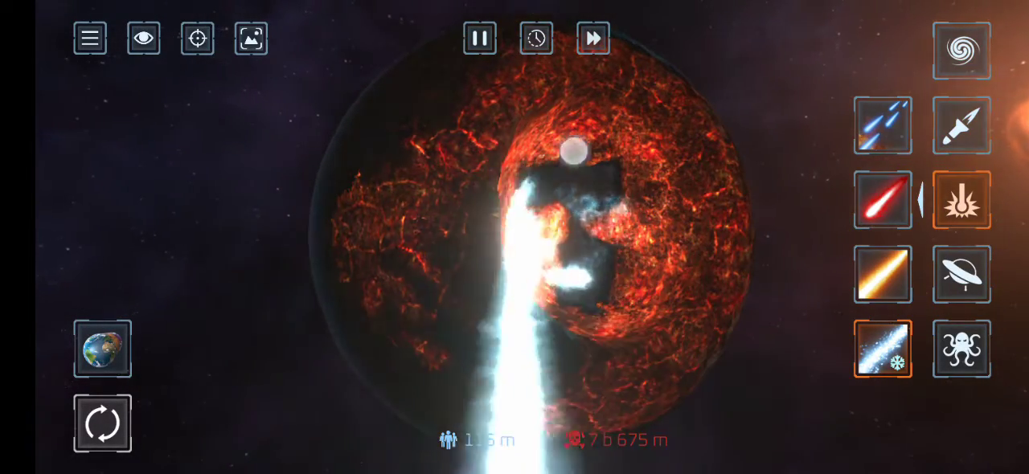
mouse_move(597, 102)
mouse_down()
mouse_move(467, 244)
mouse_move(620, 186)
mouse_move(405, 237)
mouse_move(361, 227)
mouse_move(490, 249)
mouse_up()
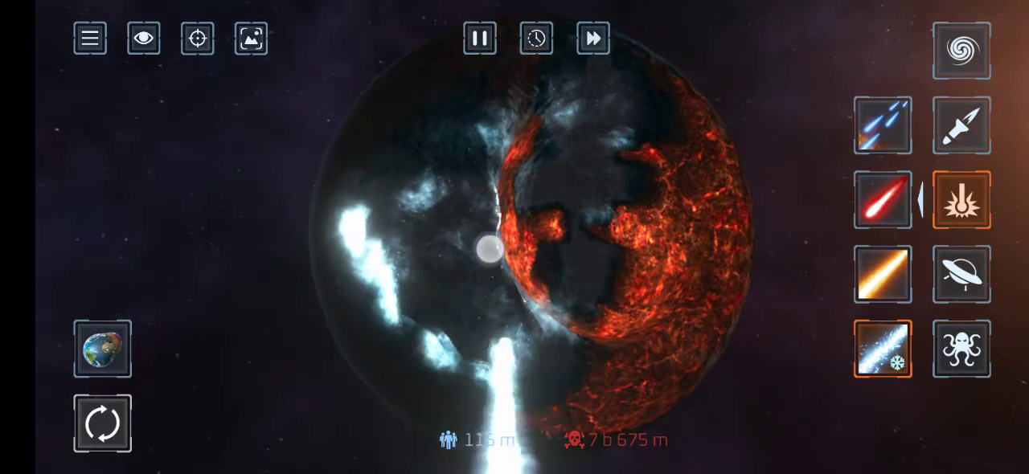
drag(537, 273, 499, 147)
mouse_move(570, 345)
mouse_down()
mouse_move(689, 152)
mouse_move(662, 213)
mouse_up()
mouse_move(691, 305)
mouse_down()
mouse_move(710, 326)
mouse_move(593, 427)
mouse_up()
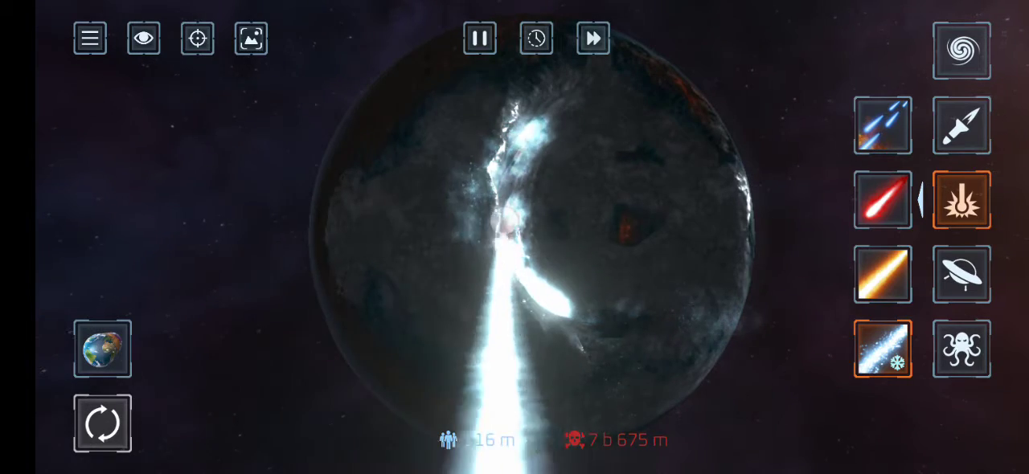
- Freeze new spots and lines while turning the planet to its lava side
drag(769, 317, 728, 317)
click(455, 134)
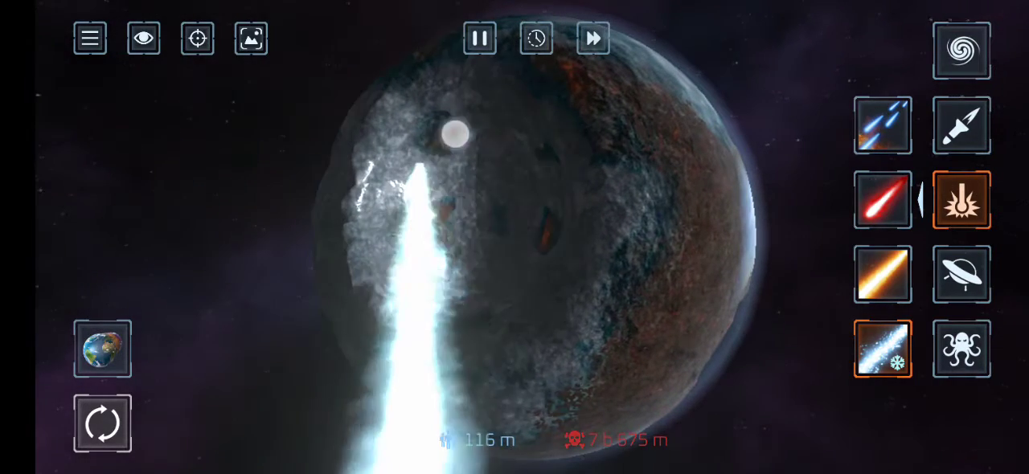
drag(455, 134, 447, 207)
mouse_move(809, 286)
mouse_down()
mouse_move(868, 223)
mouse_move(809, 257)
mouse_move(780, 349)
mouse_move(796, 298)
mouse_move(796, 200)
mouse_move(824, 222)
mouse_move(832, 194)
mouse_up()
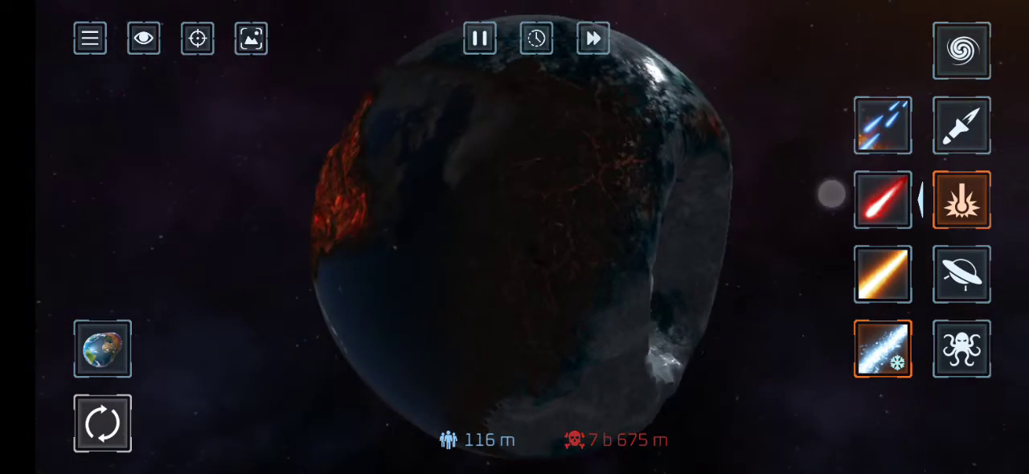
mouse_move(810, 279)
mouse_down()
mouse_move(795, 246)
mouse_move(855, 277)
mouse_move(660, 193)
mouse_up()
mouse_move(584, 306)
mouse_down()
mouse_move(710, 145)
mouse_move(700, 144)
mouse_move(664, 205)
mouse_move(717, 254)
mouse_move(753, 212)
mouse_move(715, 153)
mouse_move(845, 225)
mouse_move(853, 211)
mouse_up()
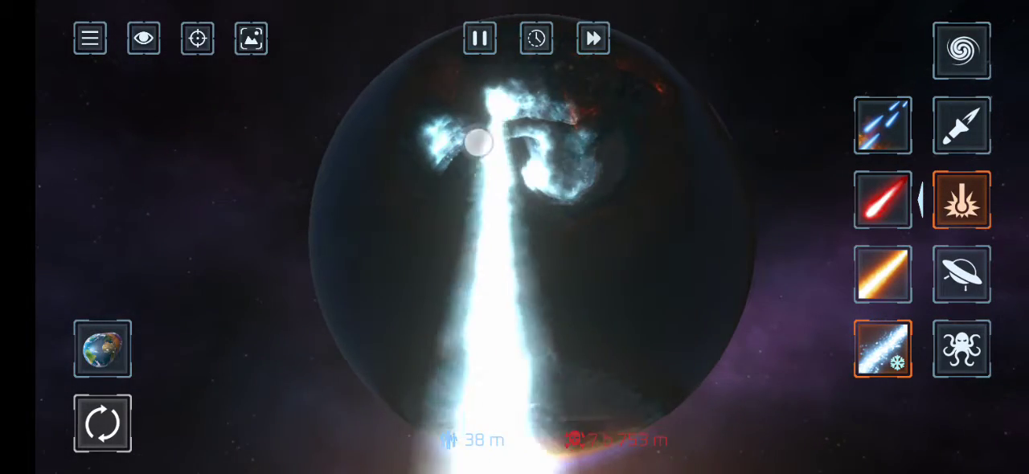
- Ice over the lava face until the population falls to 2 m
mouse_move(619, 120)
mouse_down()
mouse_move(809, 260)
mouse_move(823, 160)
mouse_up()
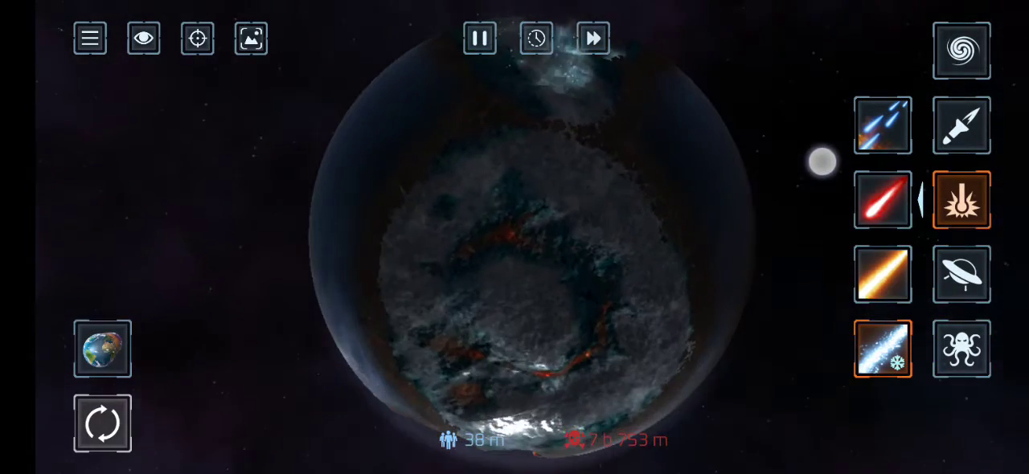
drag(809, 267, 802, 152)
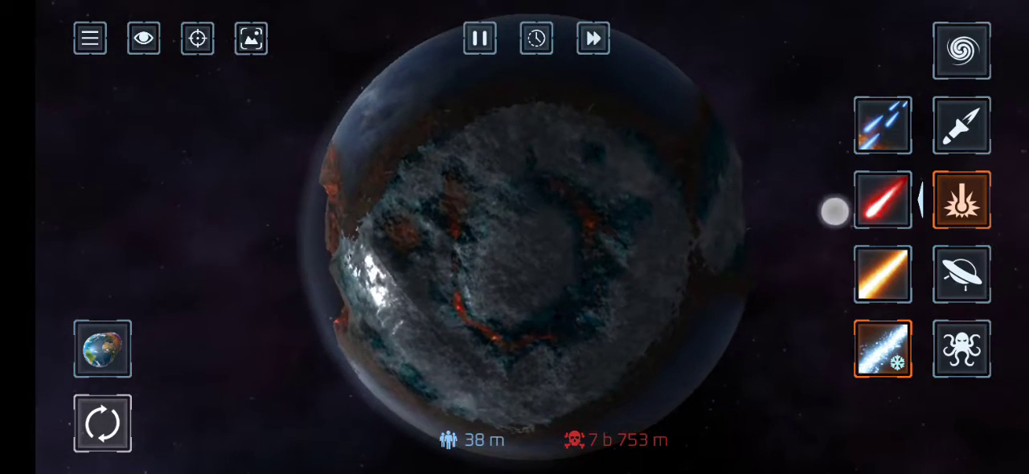
mouse_move(834, 212)
mouse_down()
mouse_move(848, 161)
mouse_move(815, 174)
mouse_up()
click(597, 204)
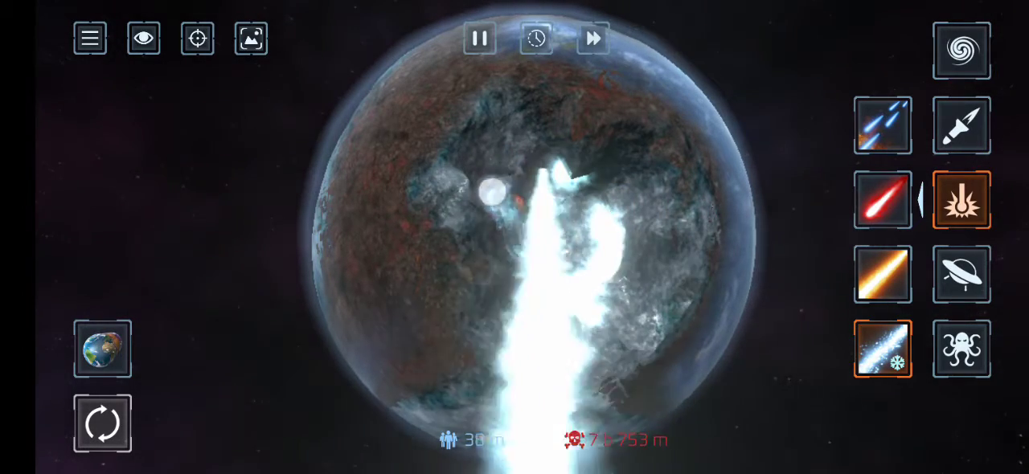
mouse_move(809, 165)
mouse_down()
mouse_move(755, 158)
mouse_move(737, 166)
mouse_move(730, 185)
mouse_move(747, 168)
mouse_move(719, 115)
mouse_move(772, 131)
mouse_move(672, 91)
mouse_move(775, 222)
mouse_move(802, 238)
mouse_move(821, 200)
mouse_move(818, 214)
mouse_move(790, 156)
mouse_move(795, 136)
mouse_move(807, 143)
mouse_move(595, 215)
mouse_move(706, 224)
mouse_move(747, 316)
mouse_up()
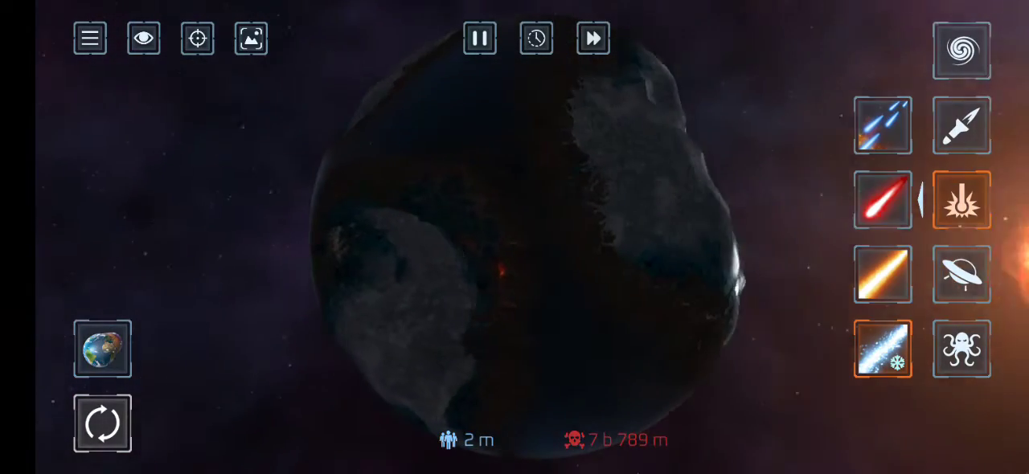
- Spray a final freeze, then send alien ships to raise a hexagonal shield over Earth
drag(818, 170, 715, 286)
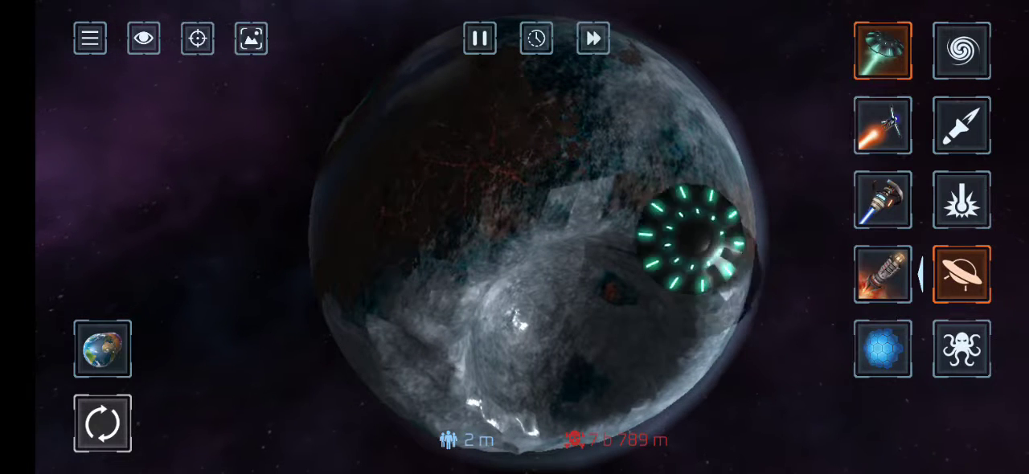
mouse_move(827, 364)
mouse_down()
mouse_move(769, 364)
mouse_move(762, 316)
mouse_move(717, 358)
mouse_up()
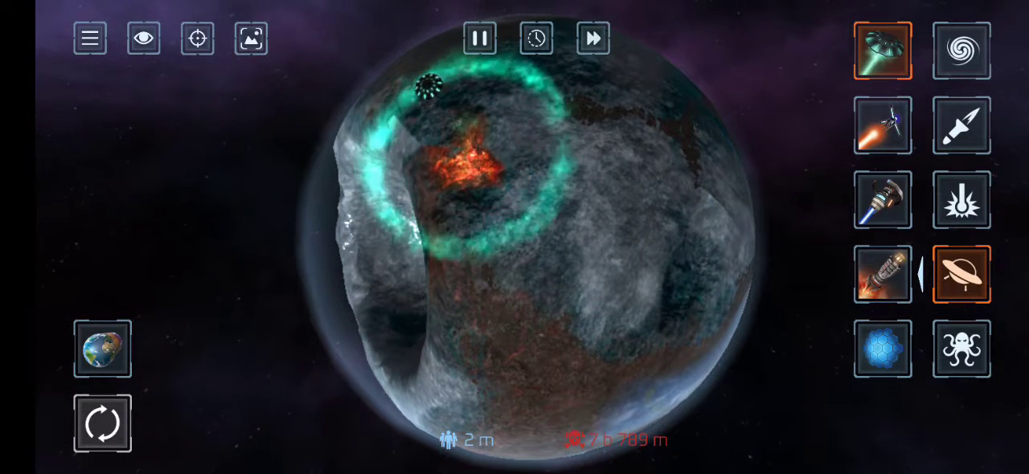
click(883, 348)
click(629, 220)
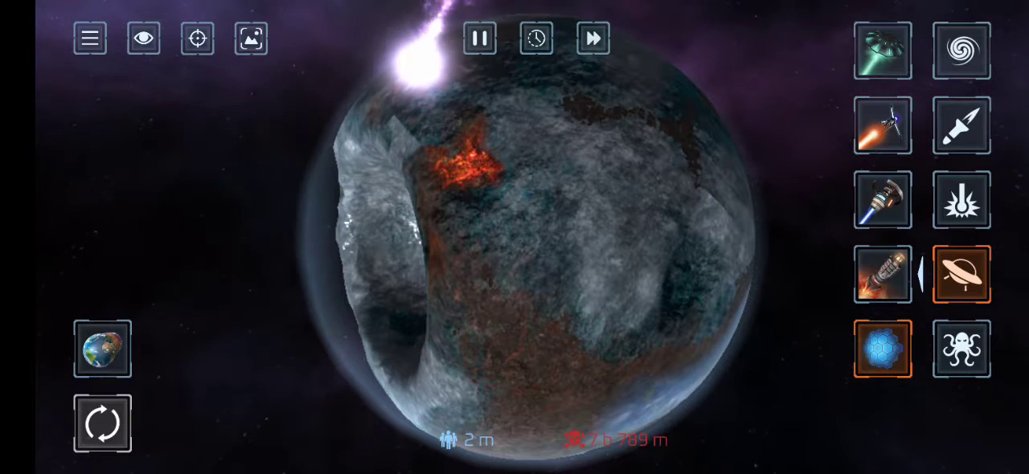
click(735, 189)
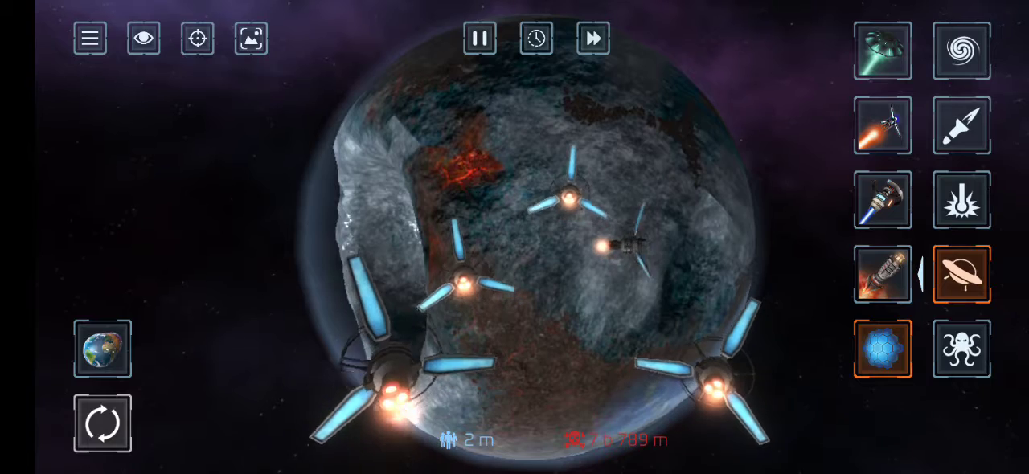
click(631, 218)
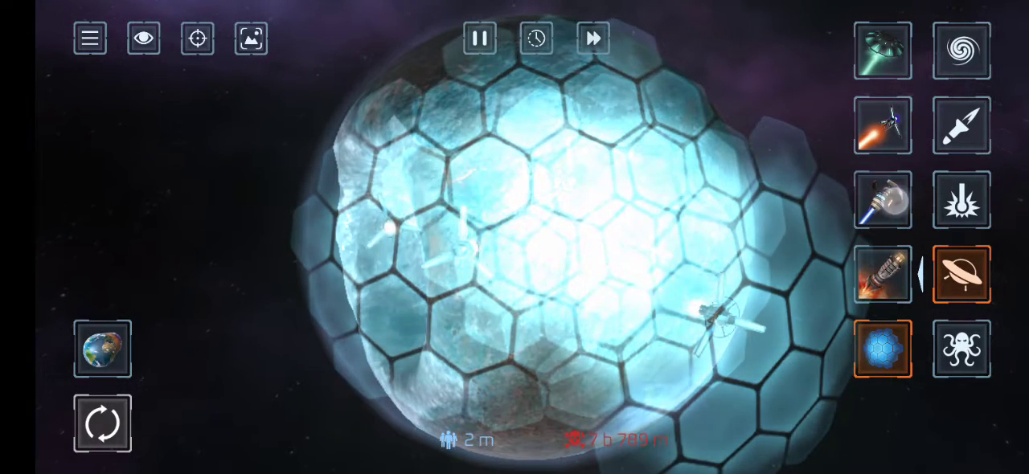
click(883, 199)
click(883, 50)
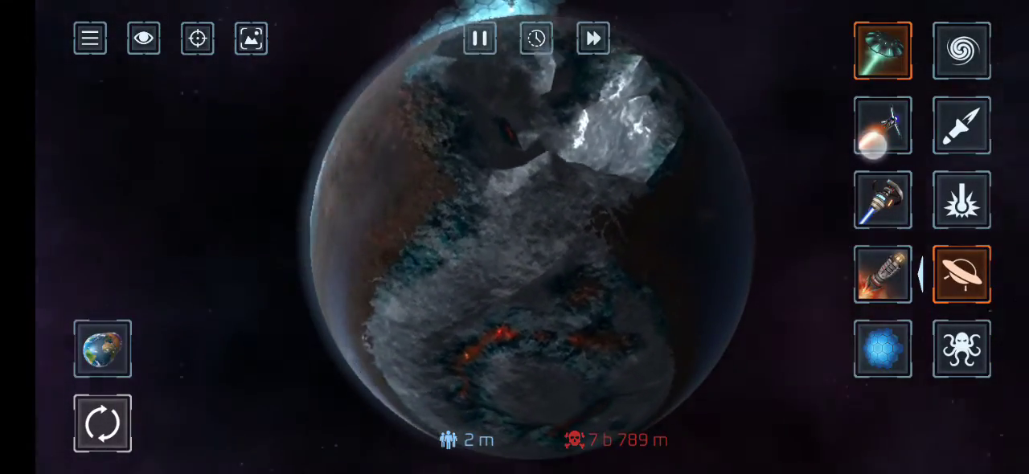
mouse_move(858, 188)
mouse_down()
mouse_move(816, 186)
mouse_move(774, 165)
mouse_move(793, 152)
mouse_move(837, 168)
mouse_move(844, 131)
mouse_move(839, 175)
mouse_move(772, 171)
mouse_move(816, 199)
mouse_move(783, 166)
mouse_up()
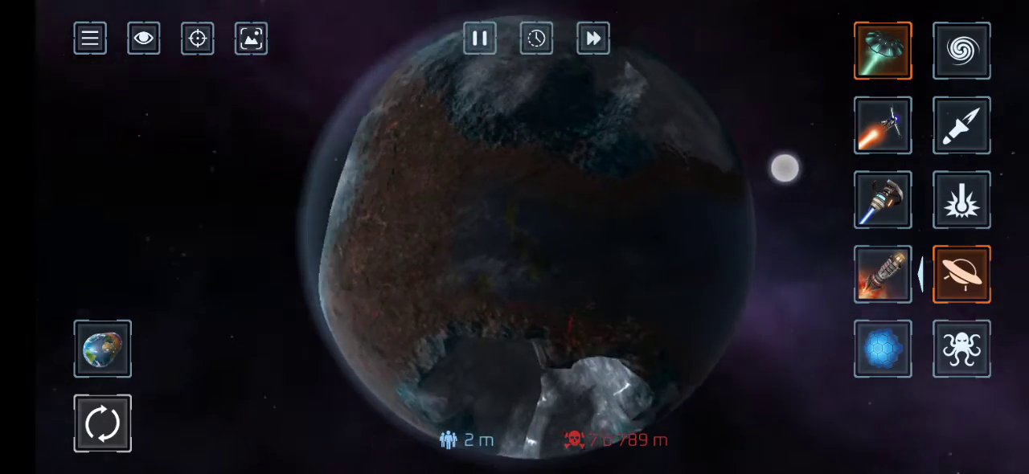
drag(779, 222, 758, 265)
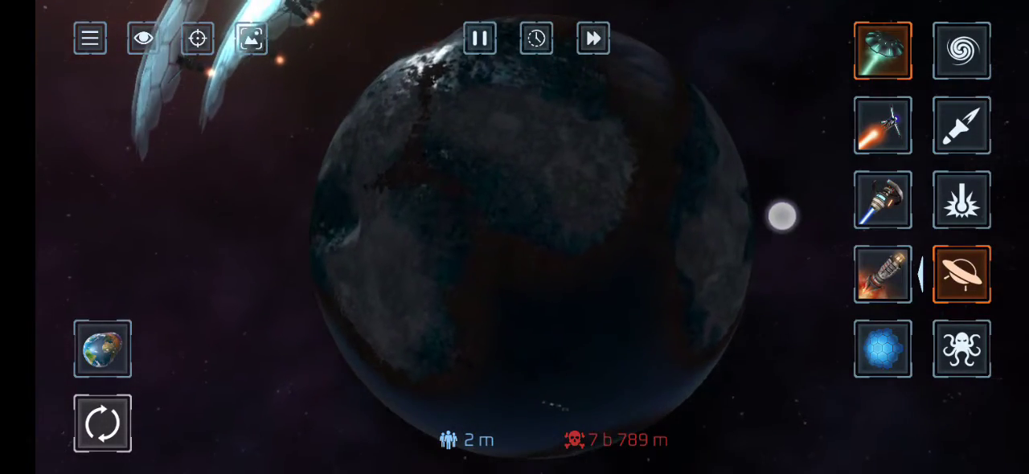
mouse_move(782, 215)
mouse_down()
mouse_move(799, 156)
mouse_move(745, 217)
mouse_move(813, 234)
mouse_move(729, 202)
mouse_up()
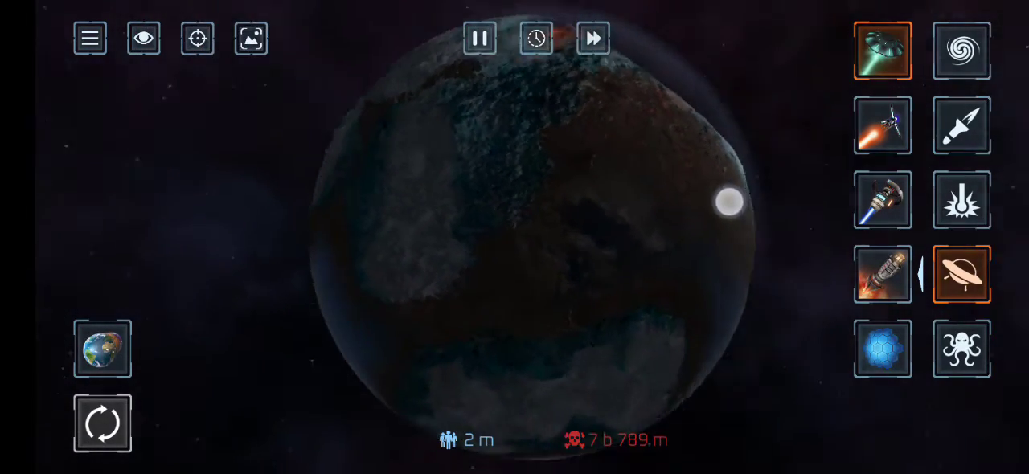
drag(776, 182, 836, 130)
mouse_move(789, 234)
mouse_down()
mouse_move(768, 140)
mouse_move(800, 218)
mouse_move(722, 182)
mouse_move(812, 153)
mouse_move(715, 278)
mouse_move(789, 207)
mouse_move(788, 244)
mouse_move(733, 214)
mouse_move(727, 228)
mouse_move(769, 283)
mouse_up()
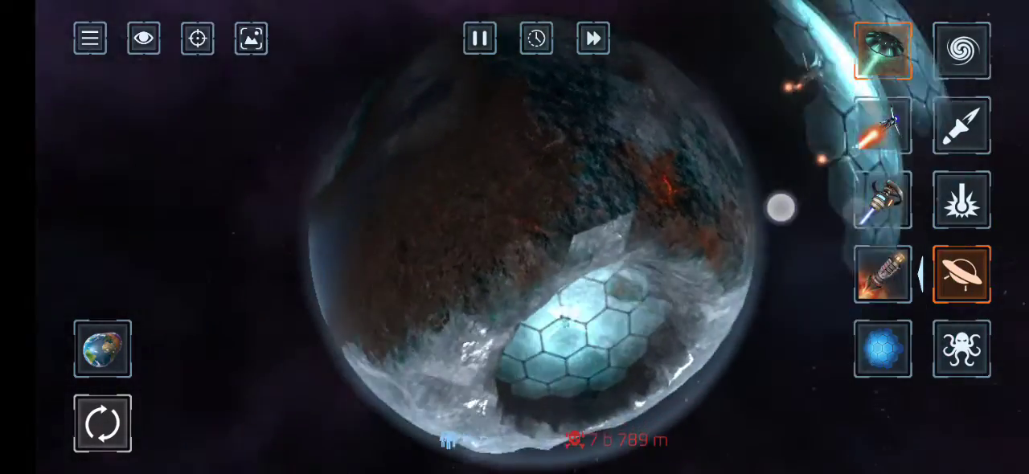
mouse_move(781, 208)
mouse_down()
mouse_move(869, 157)
mouse_move(813, 235)
mouse_move(869, 195)
mouse_move(851, 146)
mouse_move(852, 193)
mouse_move(839, 225)
mouse_move(758, 273)
mouse_move(788, 238)
mouse_move(744, 188)
mouse_move(788, 115)
mouse_up()
drag(763, 252, 764, 255)
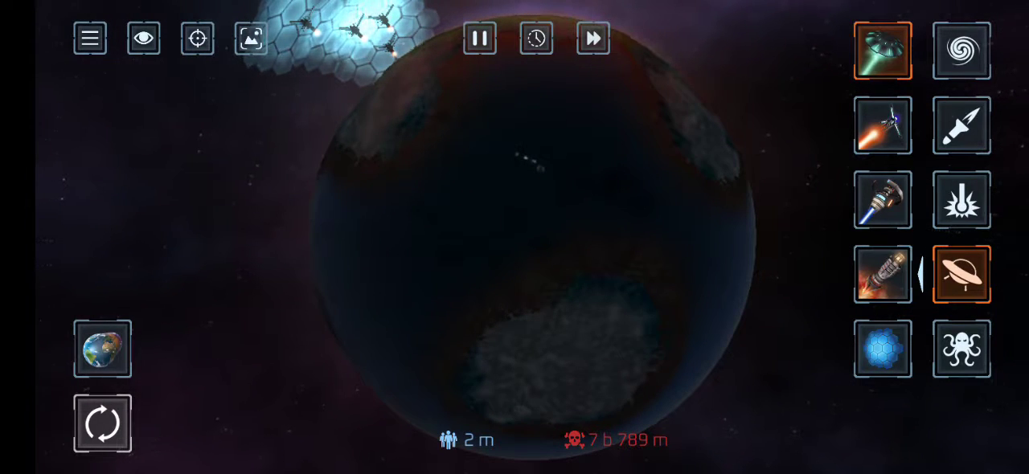
click(962, 201)
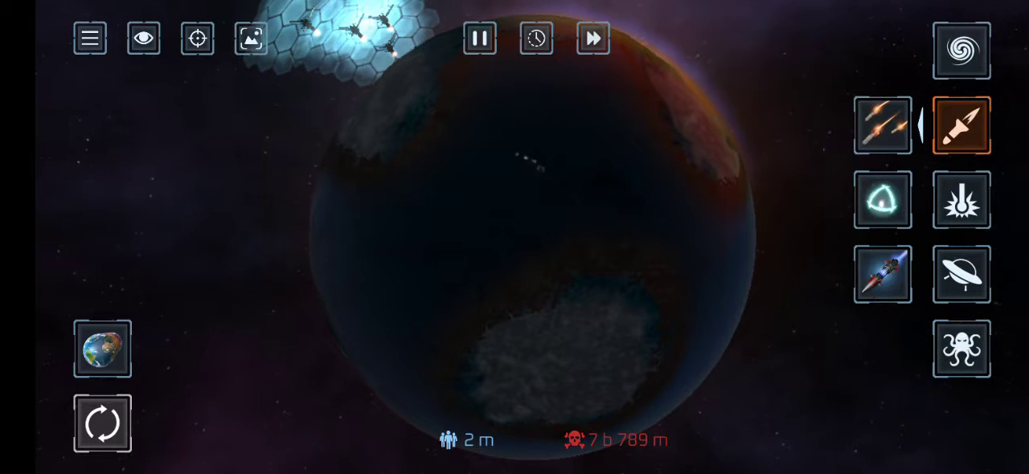
- Choose the Moon planet-killer weapon and drop it onto Earth's centre
click(961, 51)
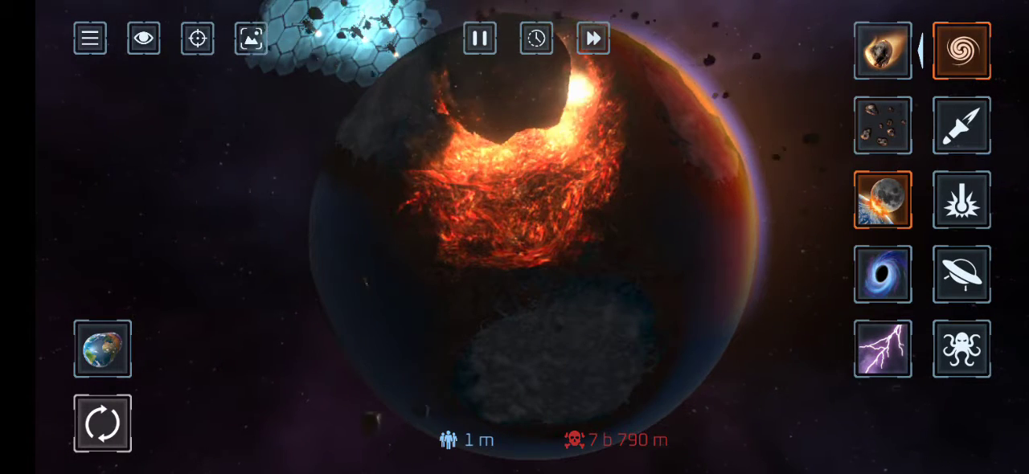
drag(832, 285, 838, 279)
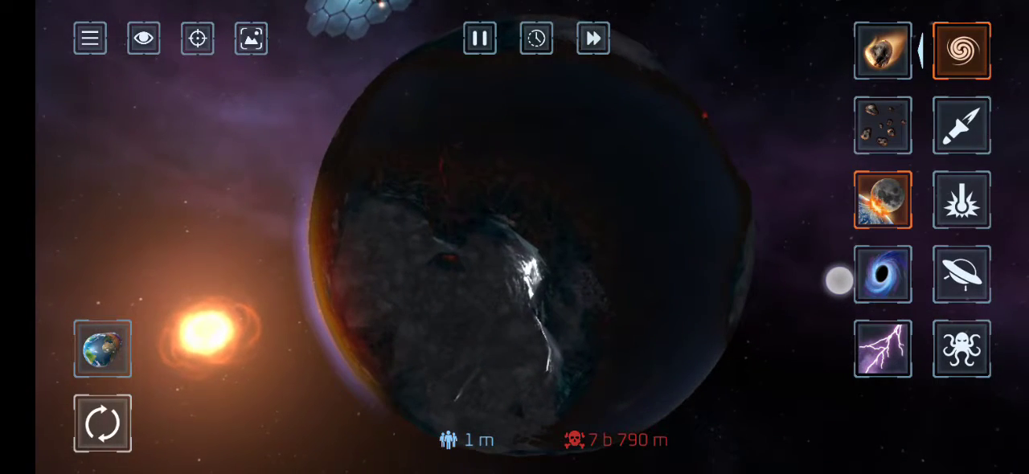
mouse_move(839, 281)
mouse_down()
mouse_move(866, 209)
mouse_move(864, 168)
mouse_move(773, 238)
mouse_move(743, 278)
mouse_move(777, 299)
mouse_move(819, 234)
mouse_up()
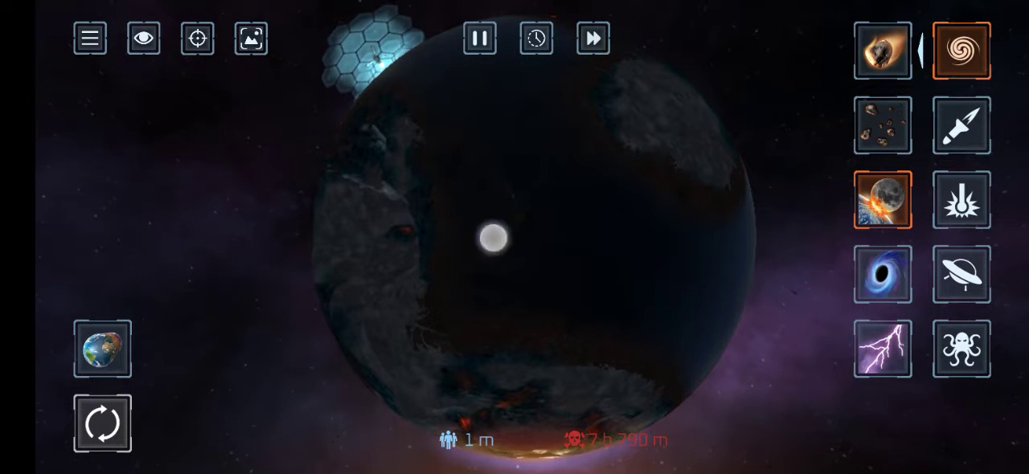
drag(808, 331, 753, 325)
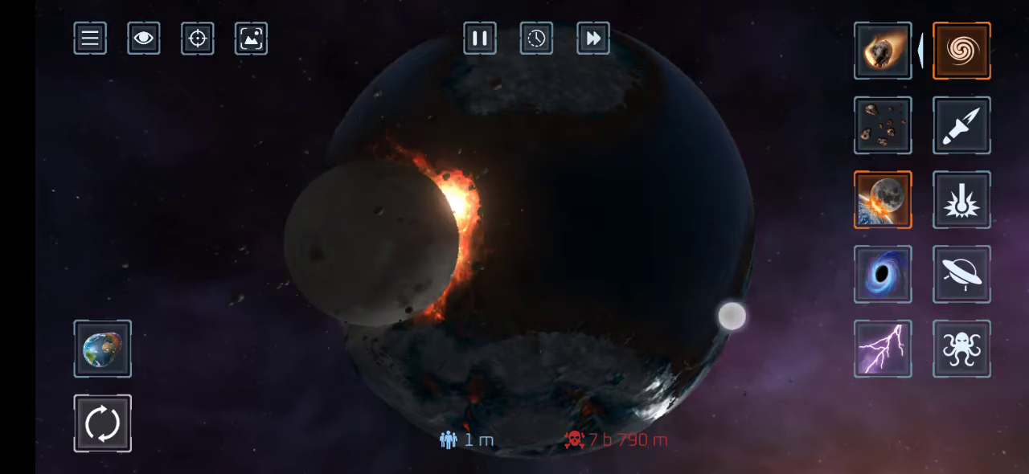
mouse_move(705, 357)
mouse_down()
mouse_move(809, 246)
mouse_move(773, 329)
mouse_move(751, 313)
mouse_move(740, 279)
mouse_move(762, 265)
mouse_move(525, 160)
mouse_up()
click(526, 241)
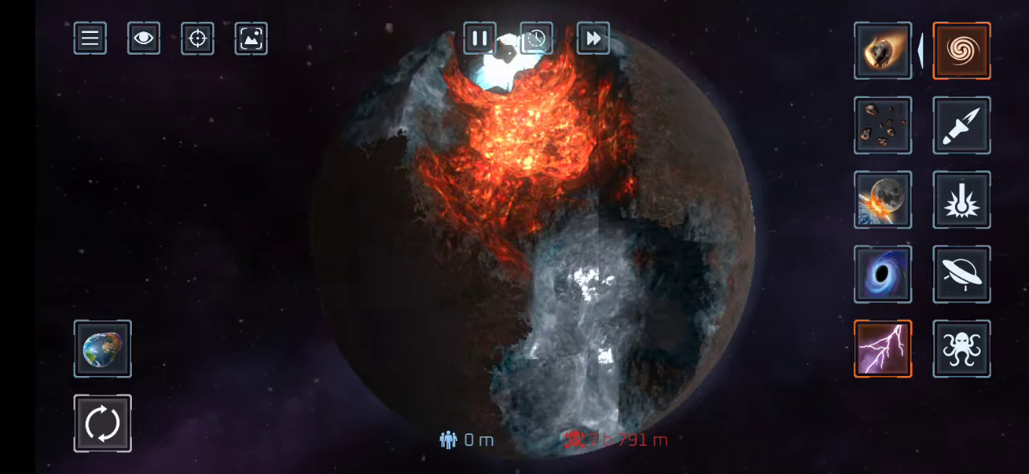
- Strike Earth with purple lightning, scattering violet blasts across its surface
mouse_move(742, 327)
mouse_down()
mouse_move(724, 322)
mouse_move(738, 319)
mouse_up()
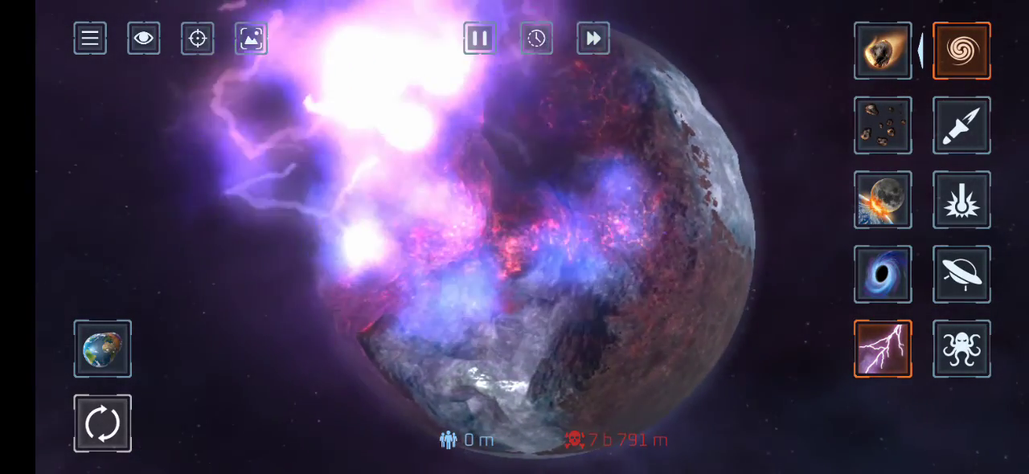